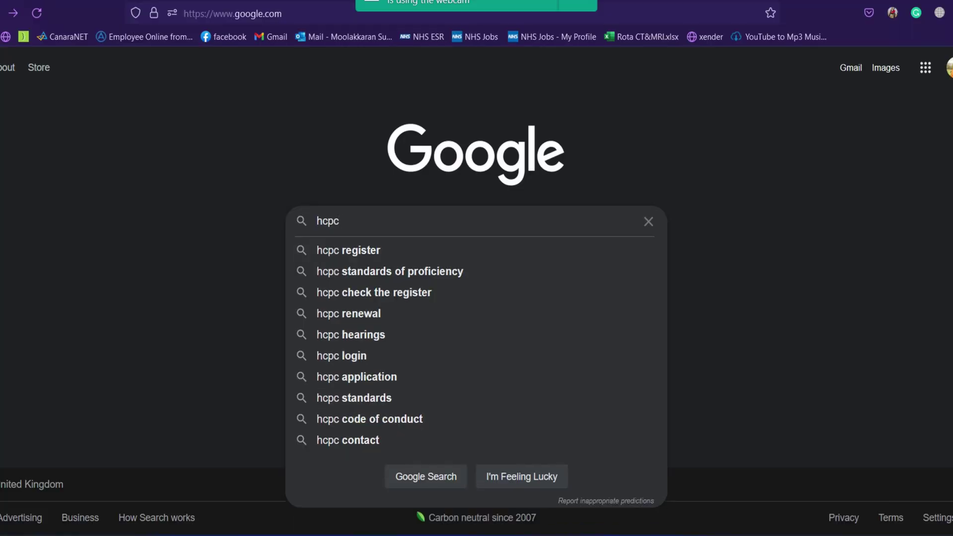
- Search Google for 'hcpc registration' and open the HCPC Registration result
text(regist)
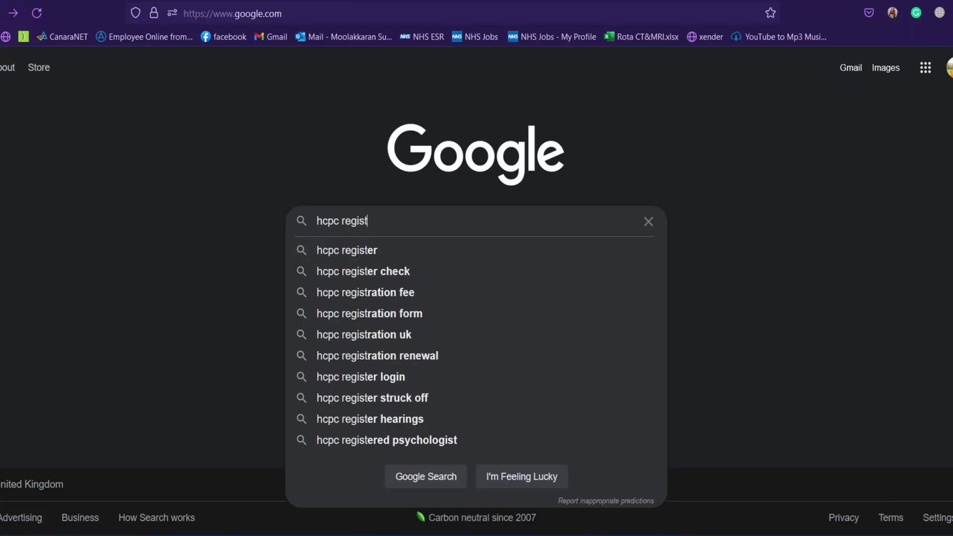
text(rat)
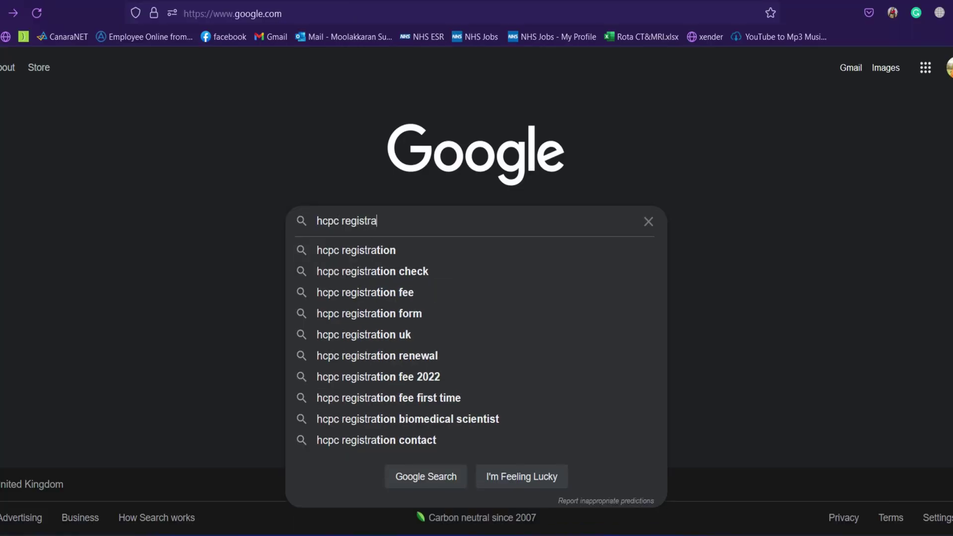
click(418, 249)
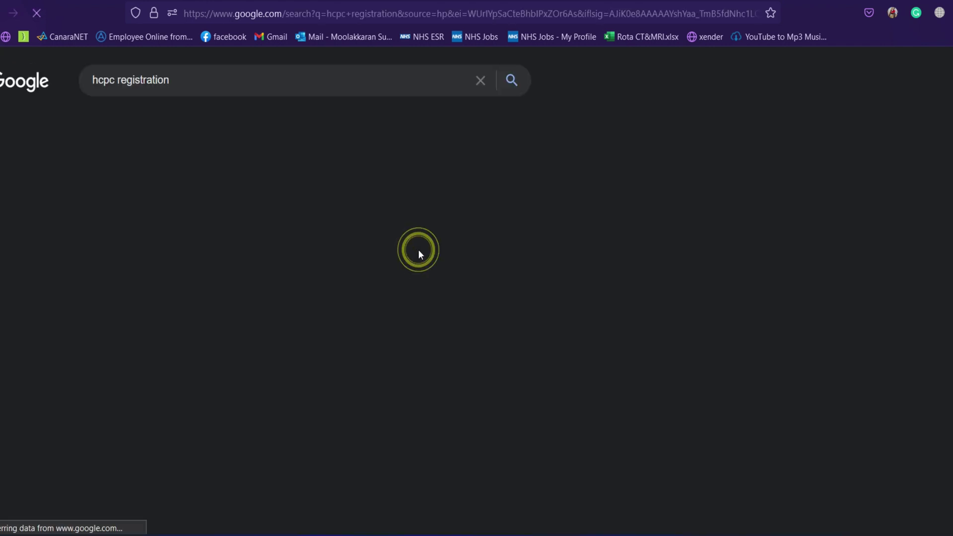
click(173, 198)
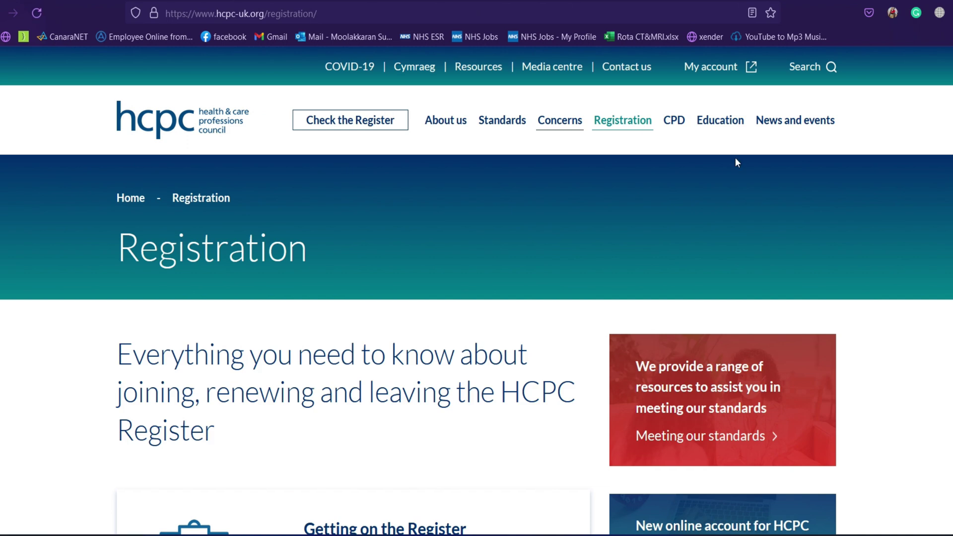
scroll(375, 359, down, 5)
scroll(376, 358, down, 7)
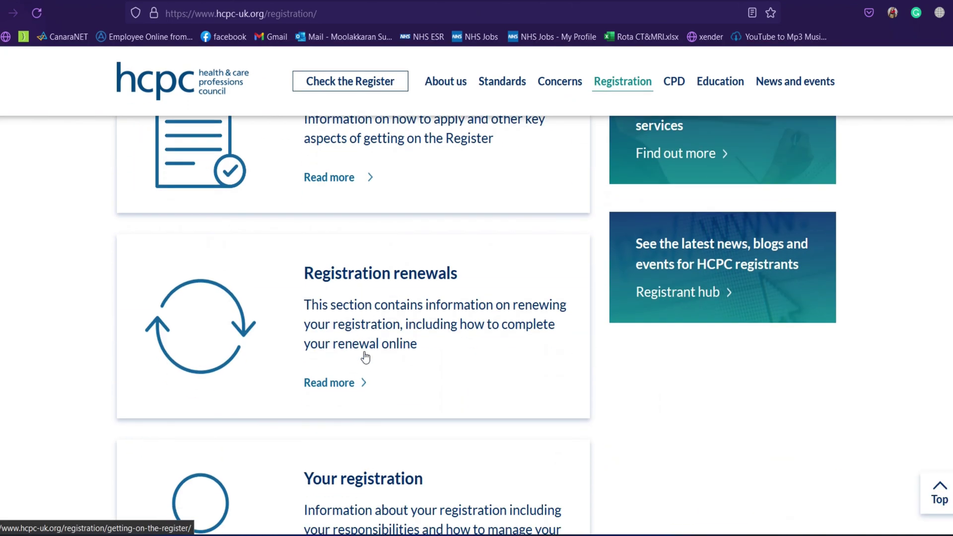
scroll(411, 362, up, 5)
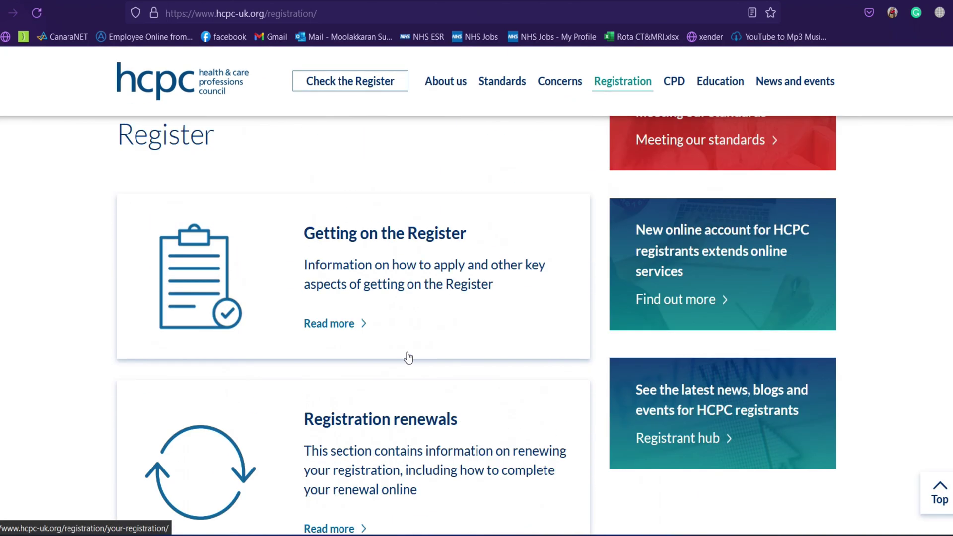
- Open the Getting on the Register page and scroll down its options
click(407, 281)
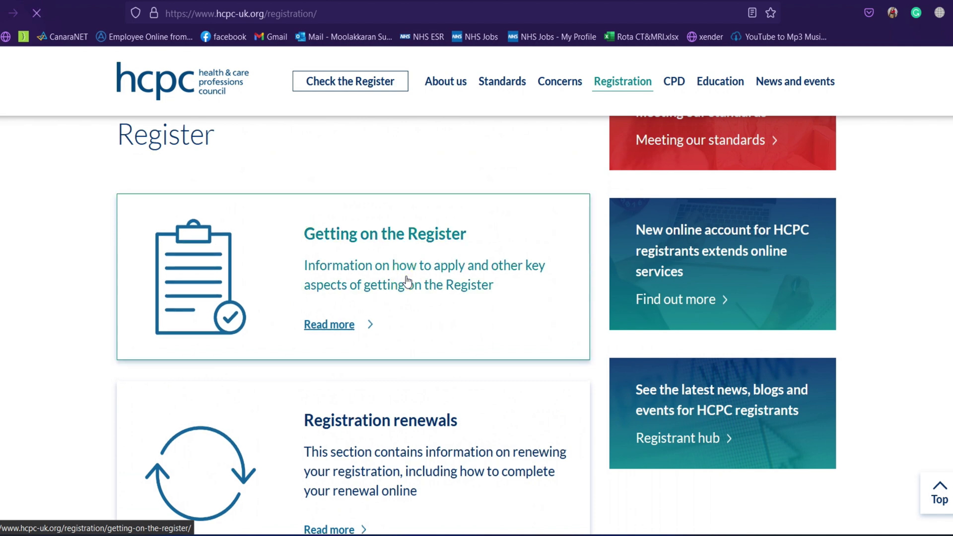
scroll(416, 309, down, 3)
scroll(415, 309, down, 7)
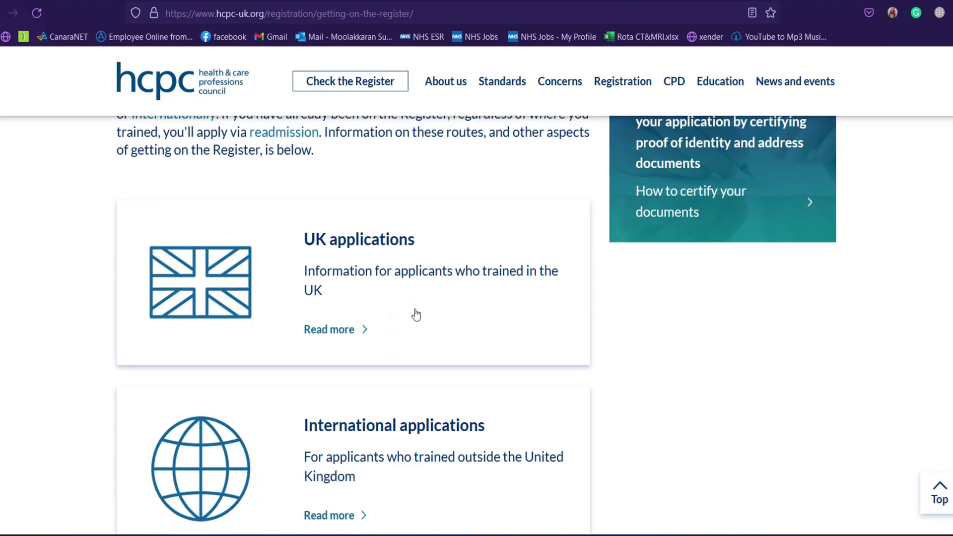
scroll(394, 304, down, 4)
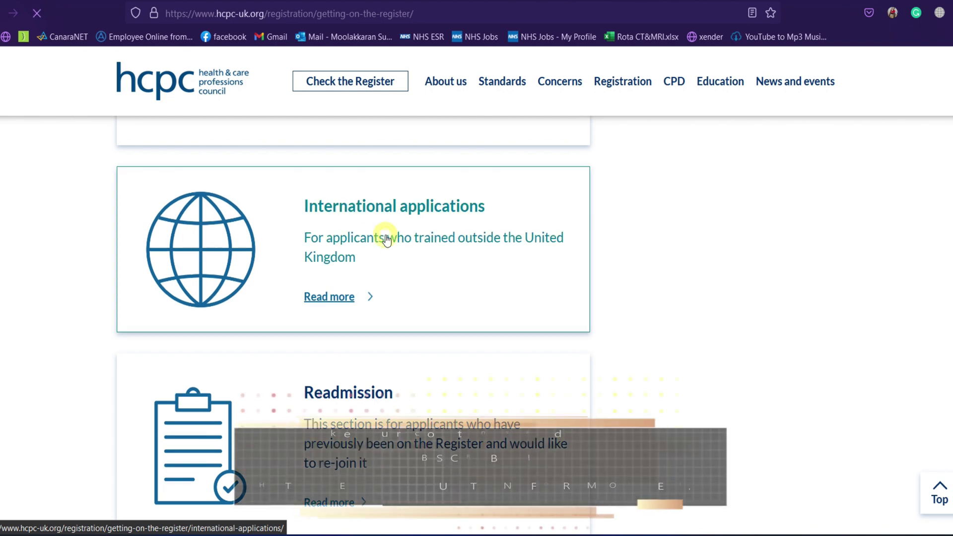
- Open the International applications page and review its How to apply and Make an application sections
click(387, 238)
scroll(406, 284, down, 4)
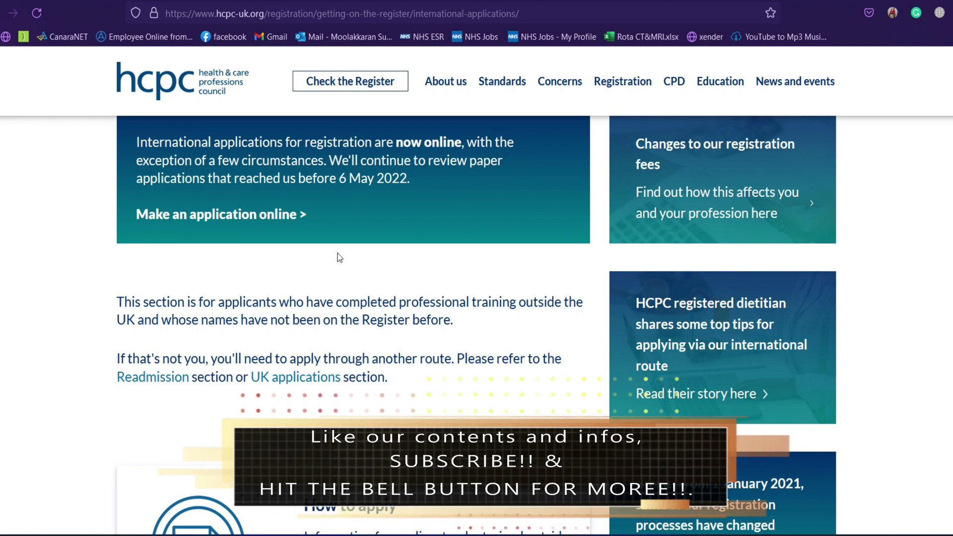
scroll(347, 272, down, 4)
scroll(351, 283, down, 4)
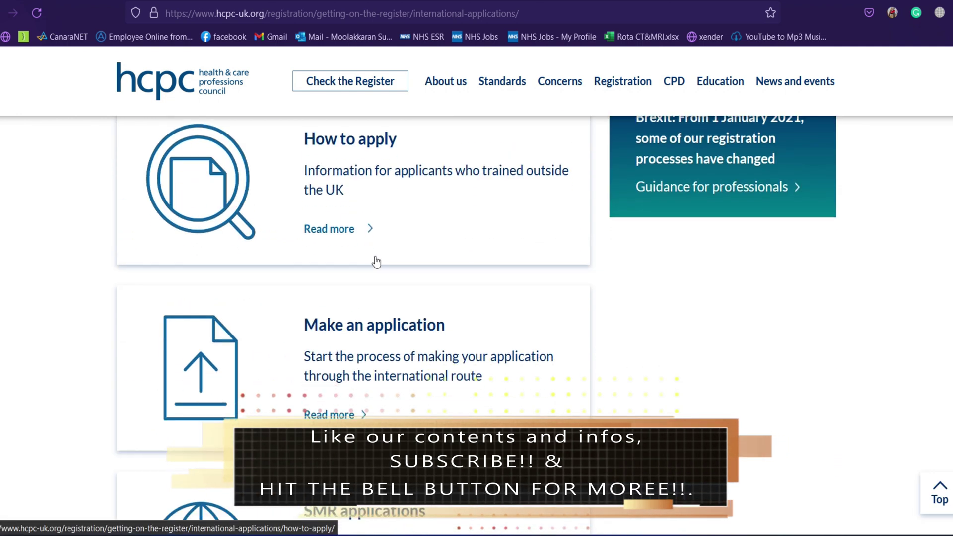
scroll(392, 211, up, 3)
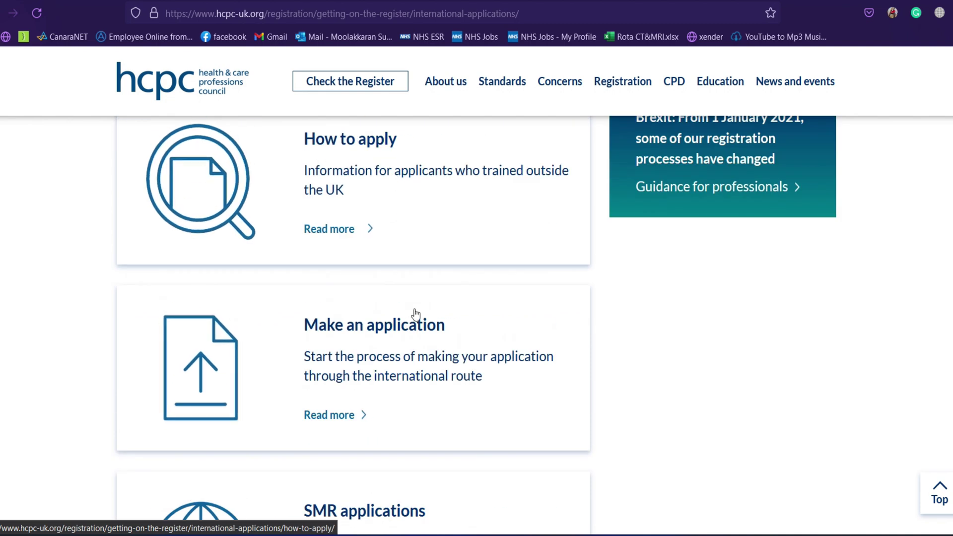
- Open the Make an application page and scroll down to the guidance link
click(382, 375)
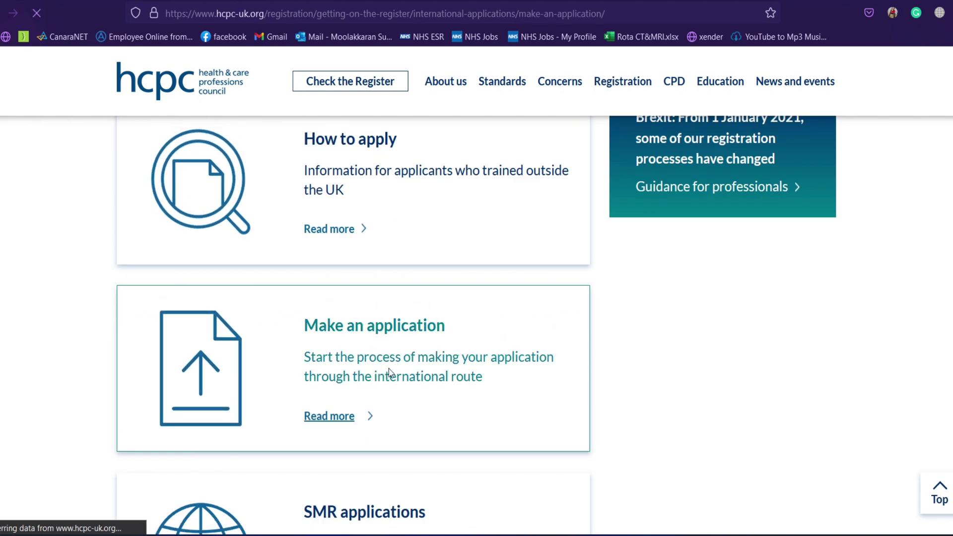
scroll(388, 332, down, 3)
scroll(389, 333, down, 8)
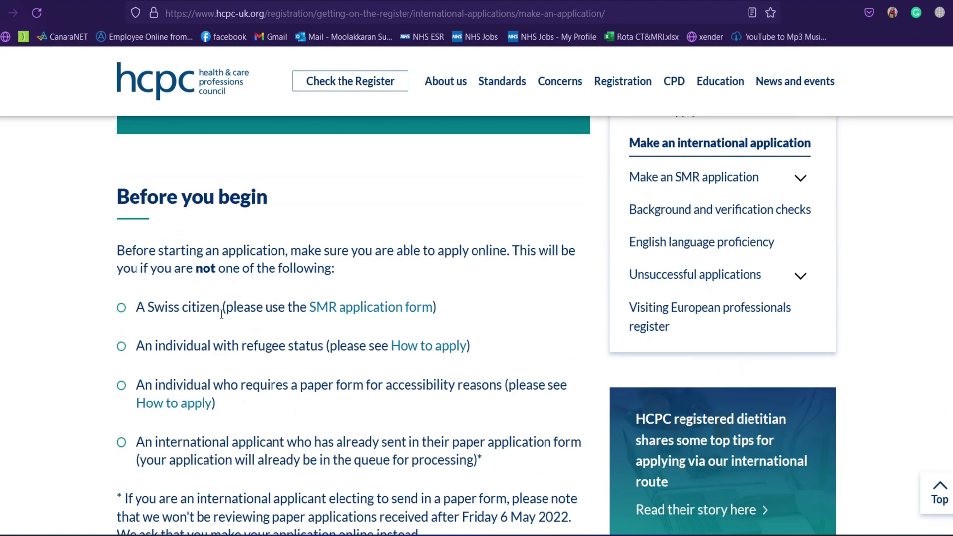
scroll(189, 308, up, 3)
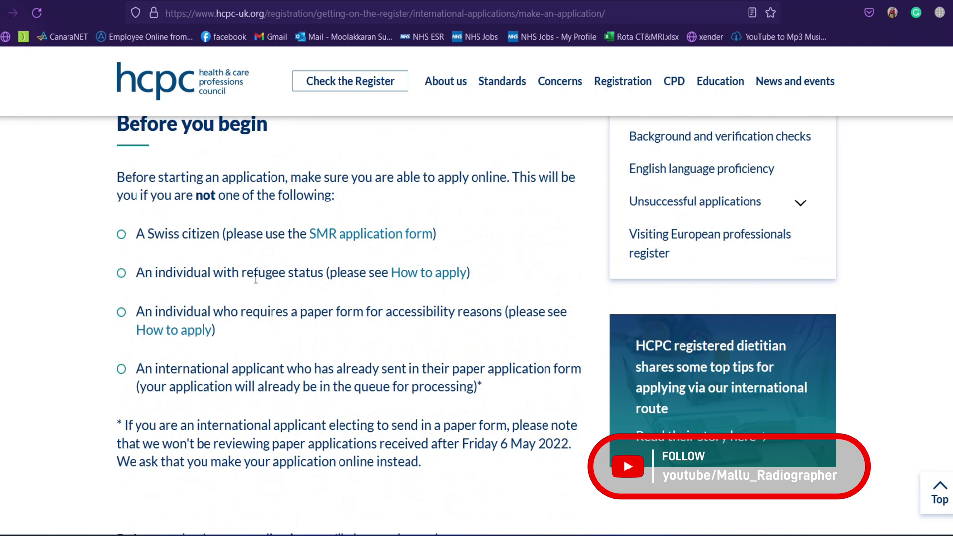
scroll(445, 324, down, 5)
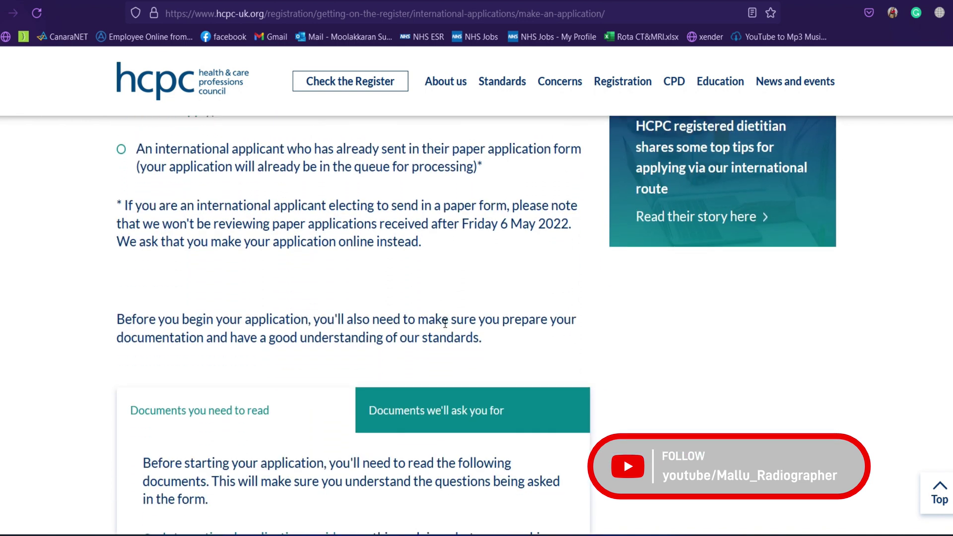
scroll(445, 327, down, 2)
scroll(445, 327, up, 3)
scroll(446, 327, down, 1)
scroll(445, 324, down, 3)
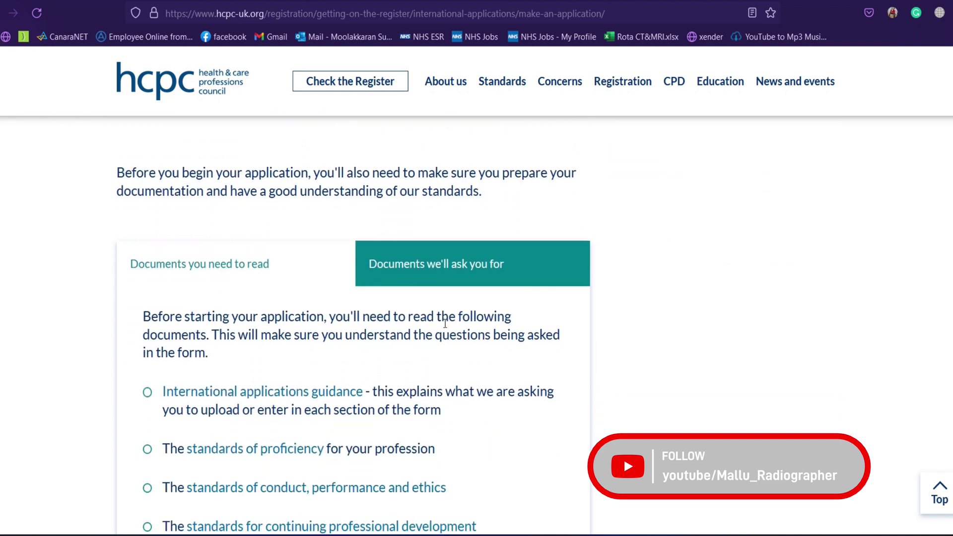
scroll(200, 329, down, 4)
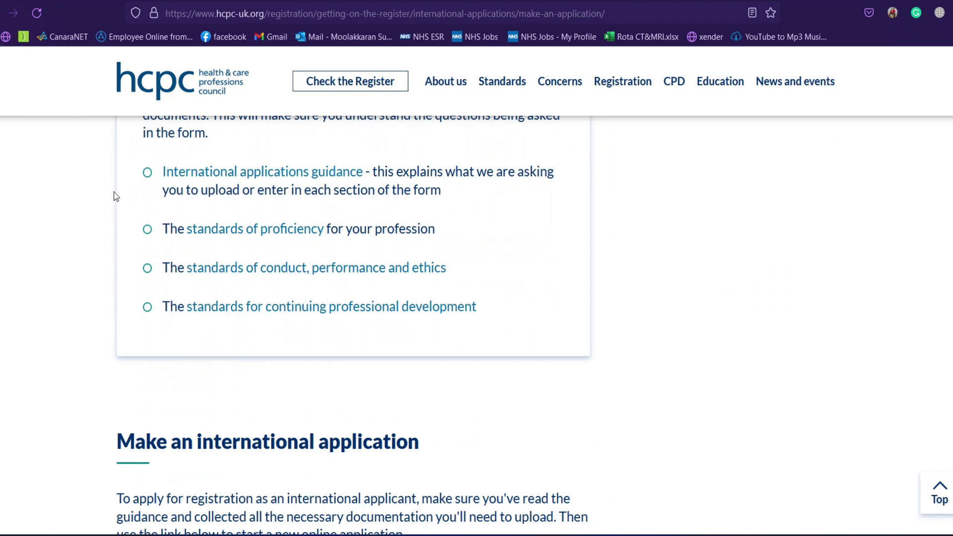
- Download the International applications guidance PDF
click(218, 174)
scroll(368, 327, down, 2)
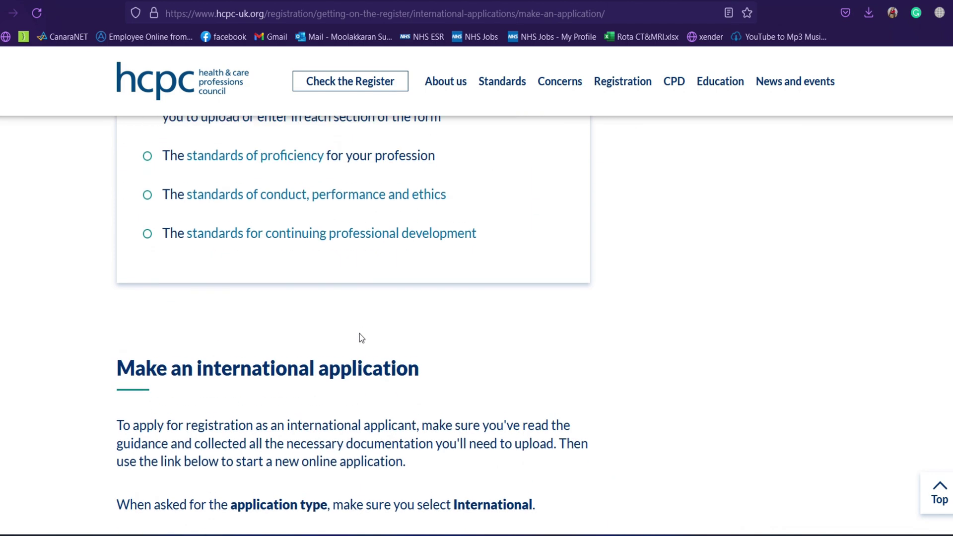
scroll(361, 337, down, 8)
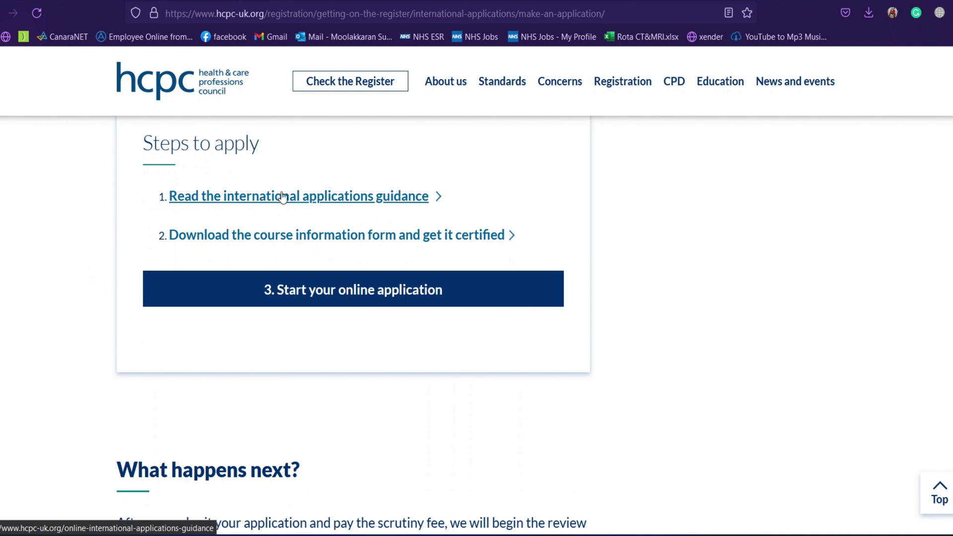
click(283, 196)
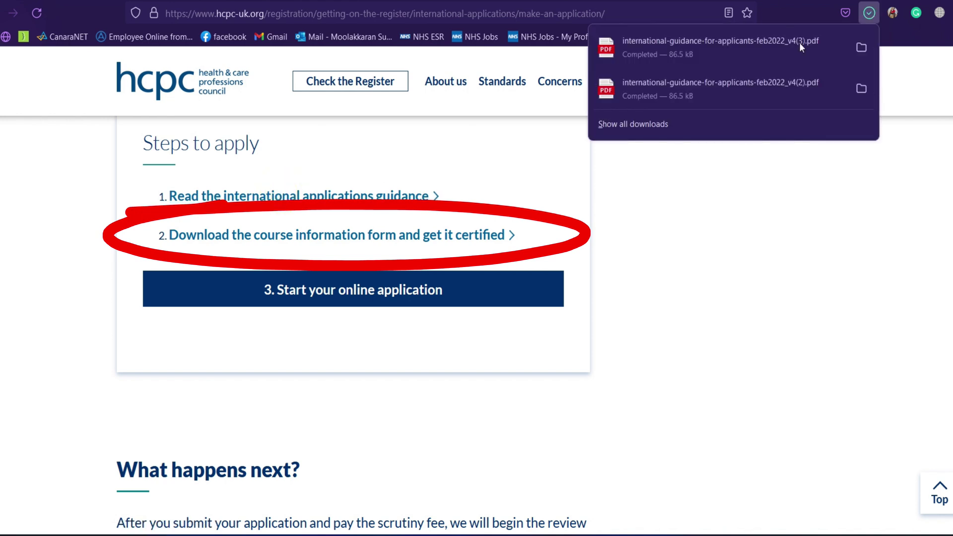
- Open the downloaded guidance PDF from its Downloads folder
right_click(772, 49)
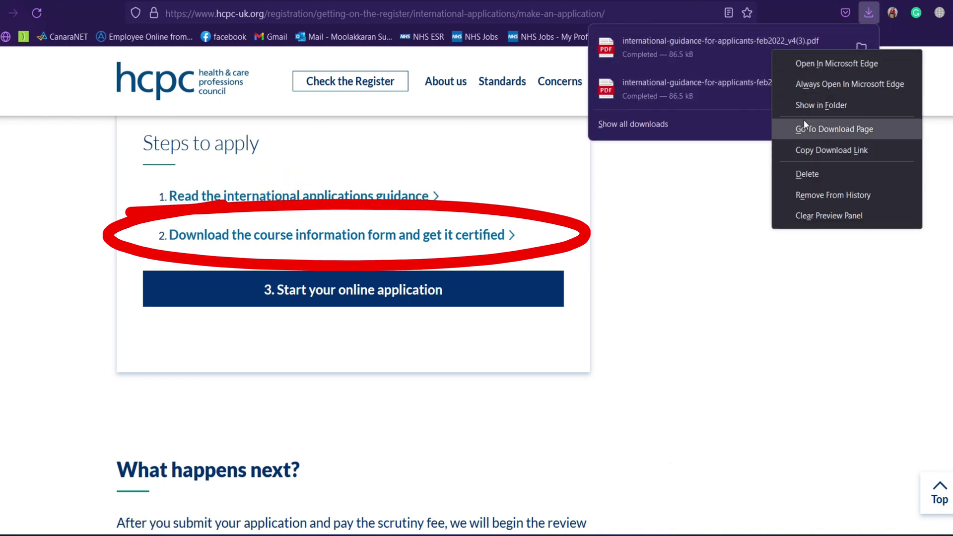
click(818, 108)
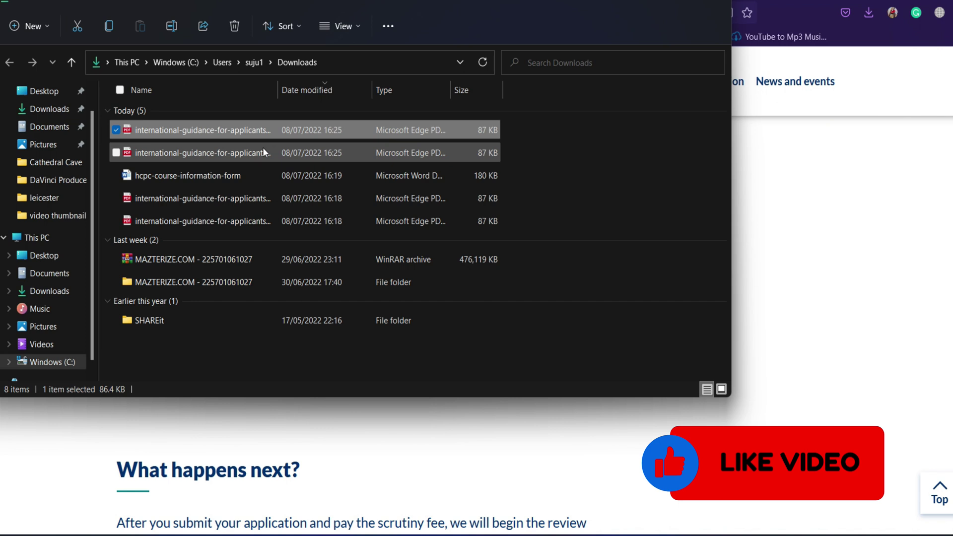
double_click(214, 129)
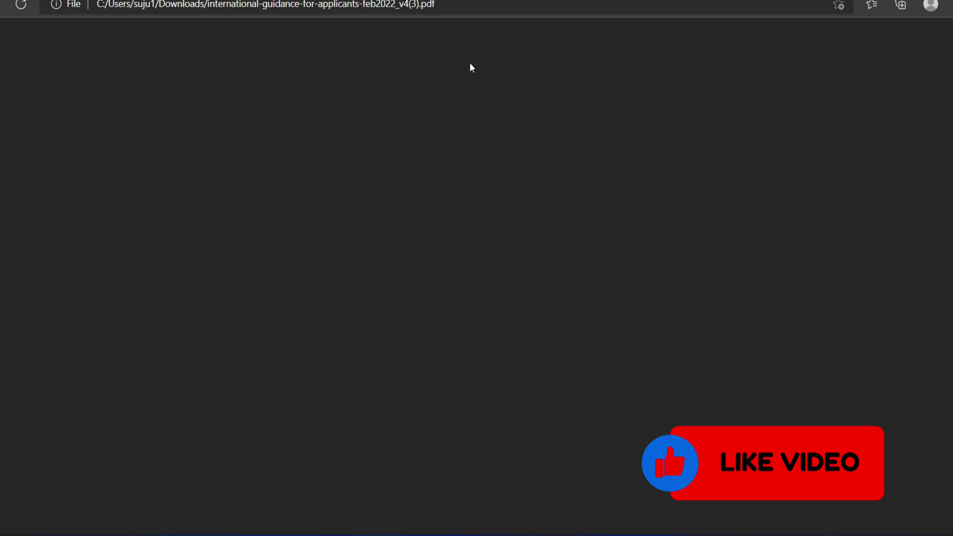
- Read the international guidance PDF in Edge through to page 6
scroll(481, 197, down, 5)
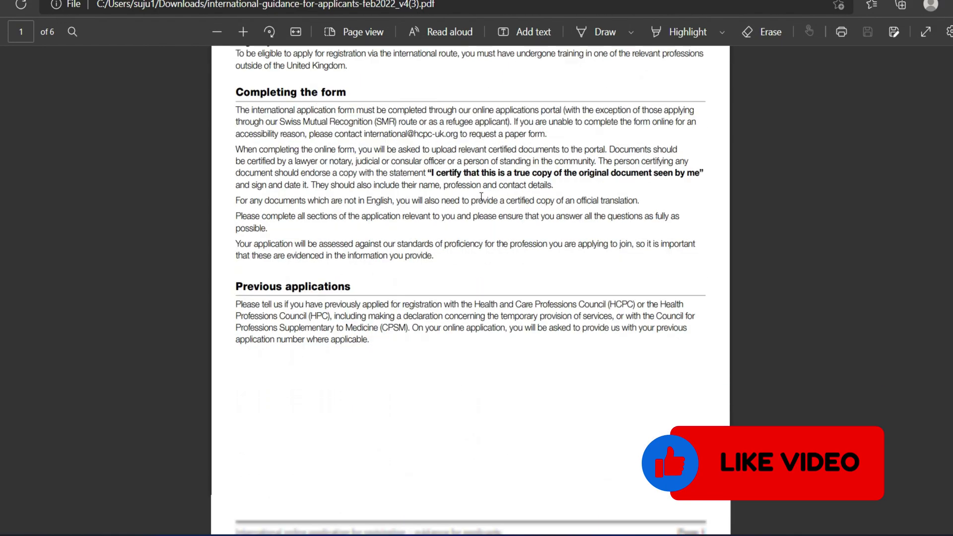
scroll(481, 197, down, 12)
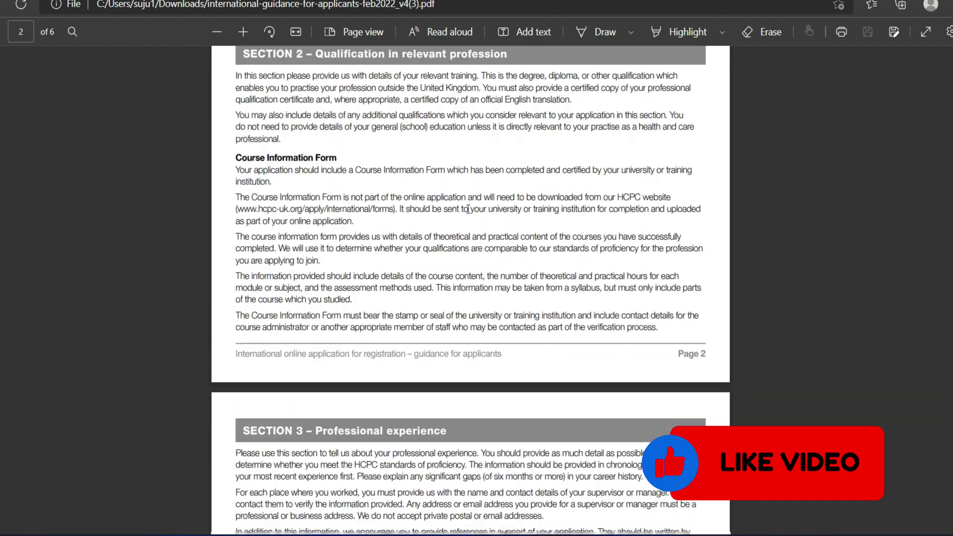
scroll(468, 209, down, 12)
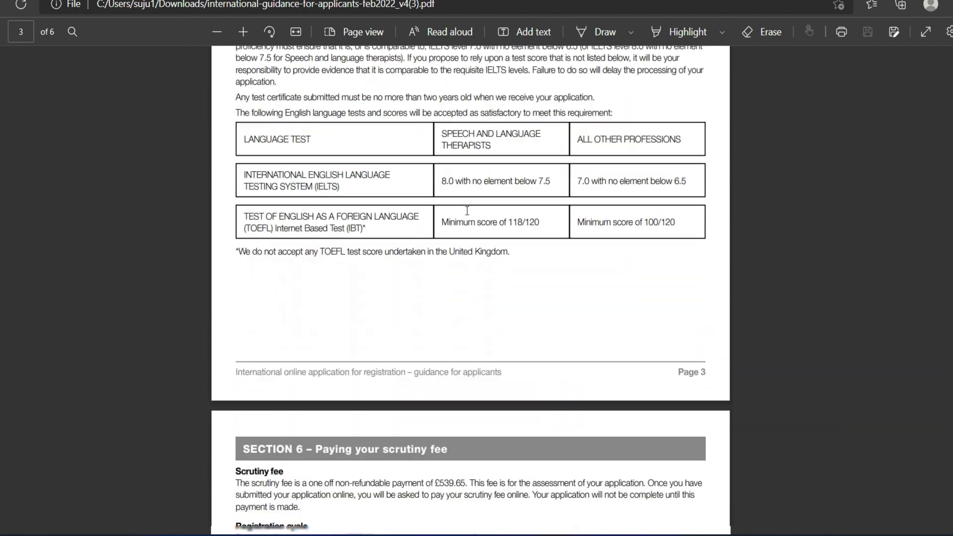
scroll(467, 211, down, 15)
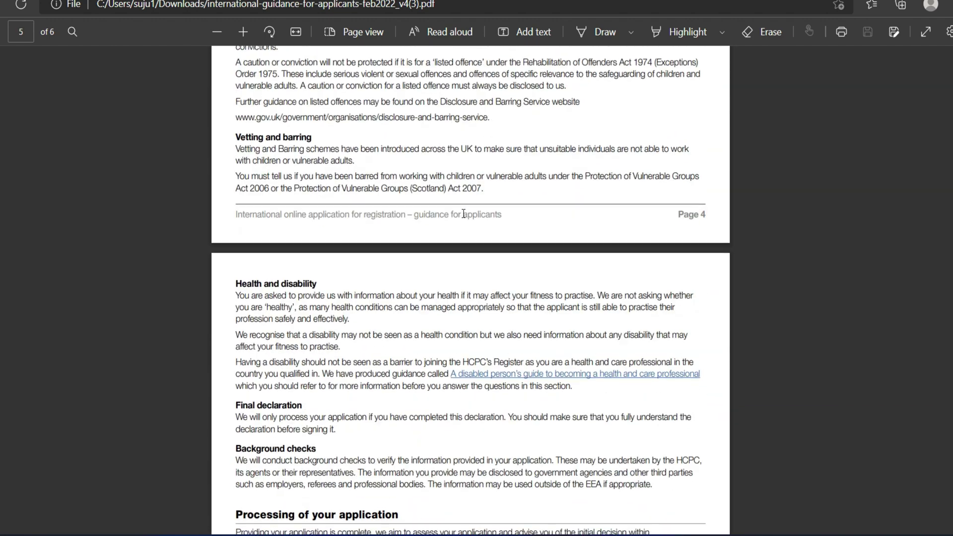
scroll(463, 213, down, 15)
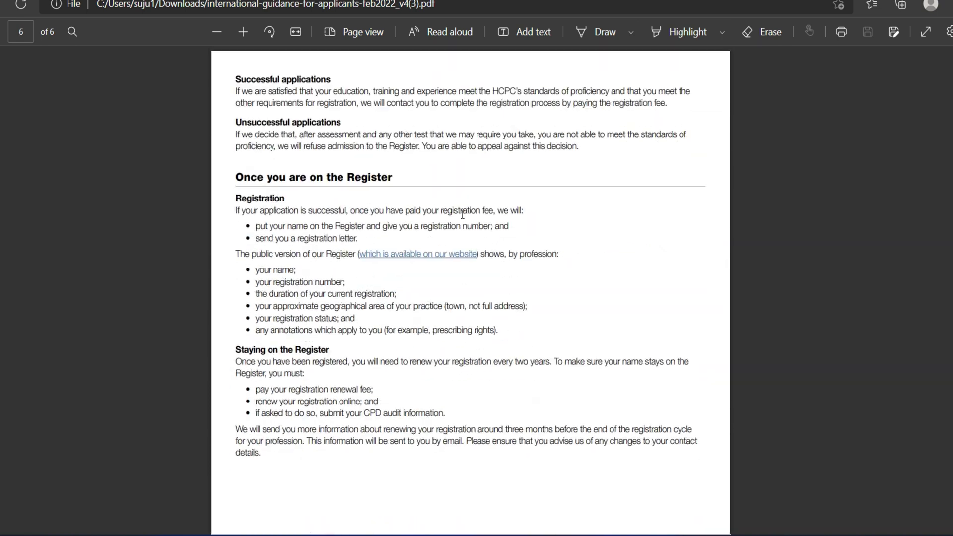
scroll(462, 215, down, 5)
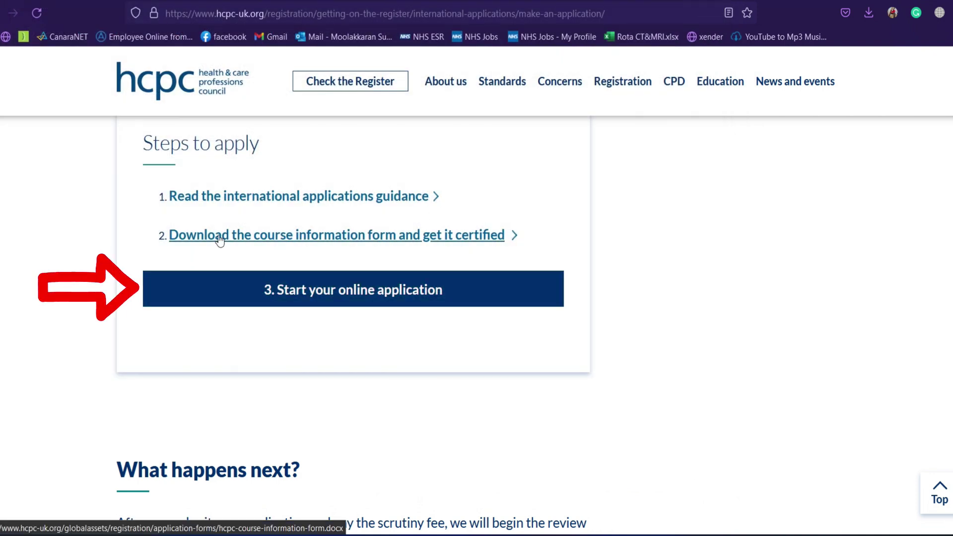
- Start the online application and go to the 'sign in / sign up' page
click(341, 292)
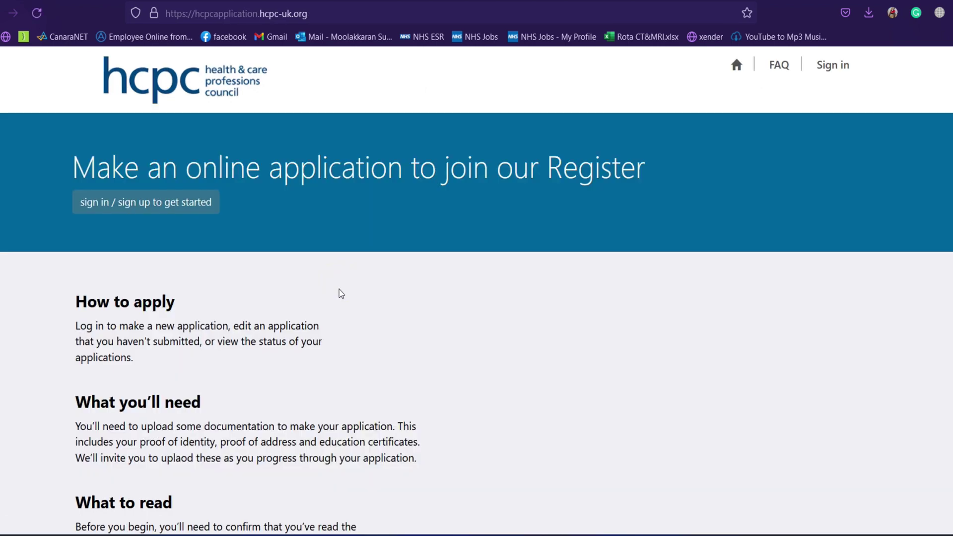
scroll(339, 290, down, 3)
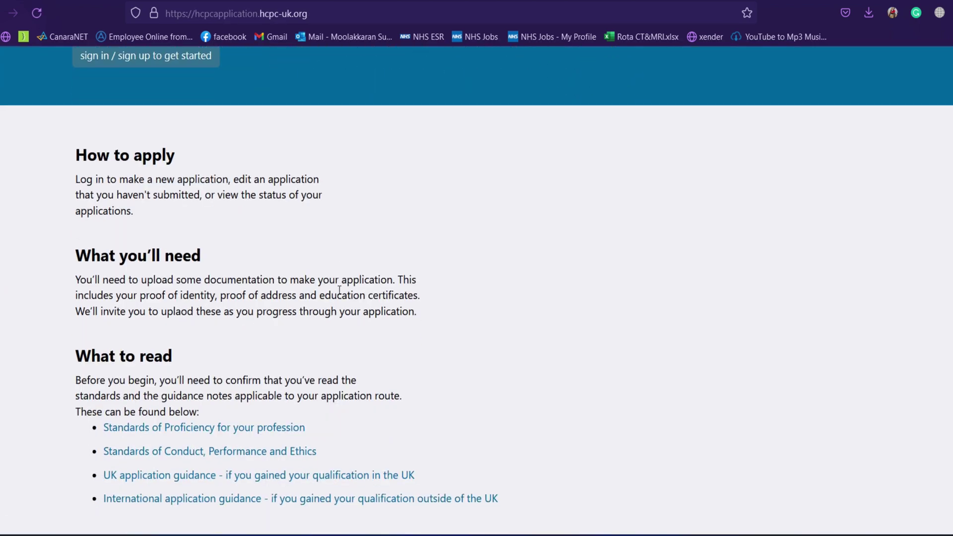
scroll(339, 289, down, 3)
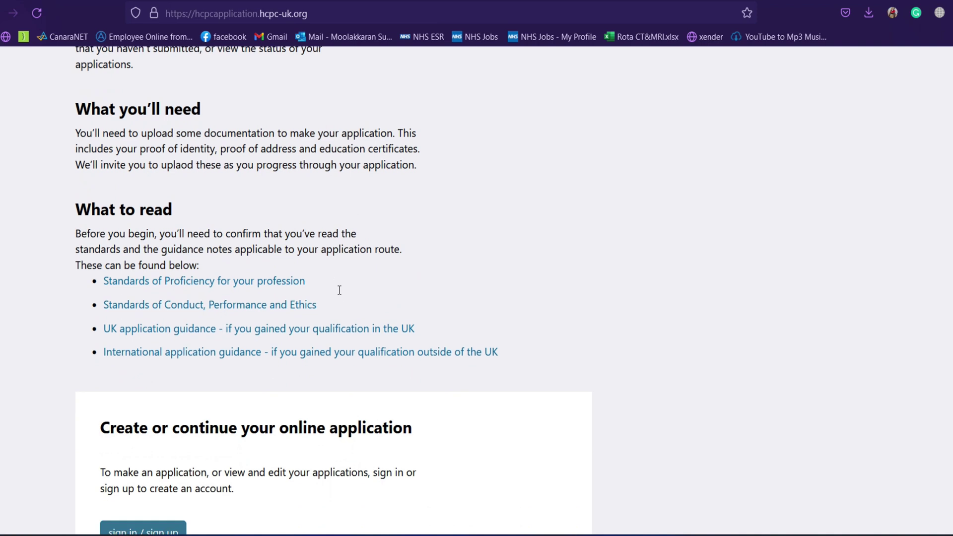
scroll(338, 293, down, 4)
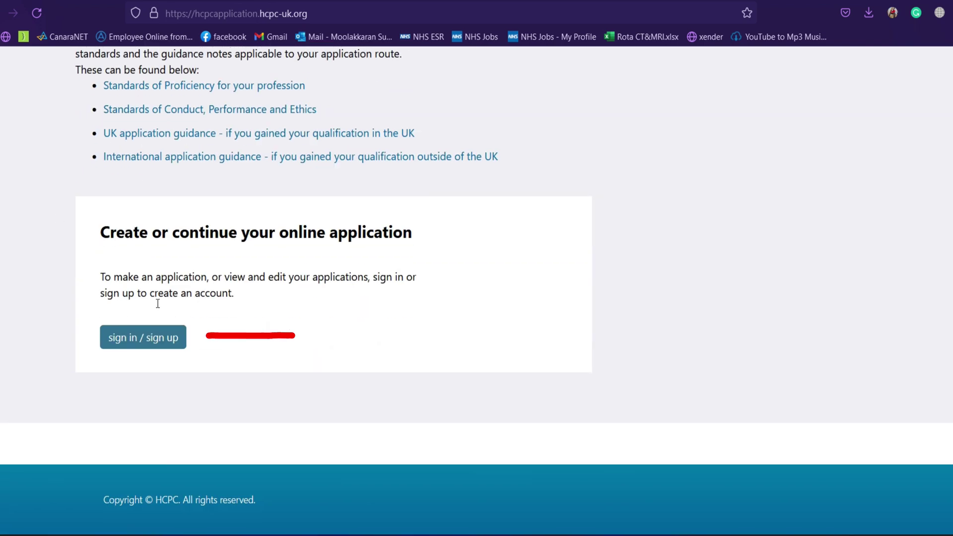
click(135, 337)
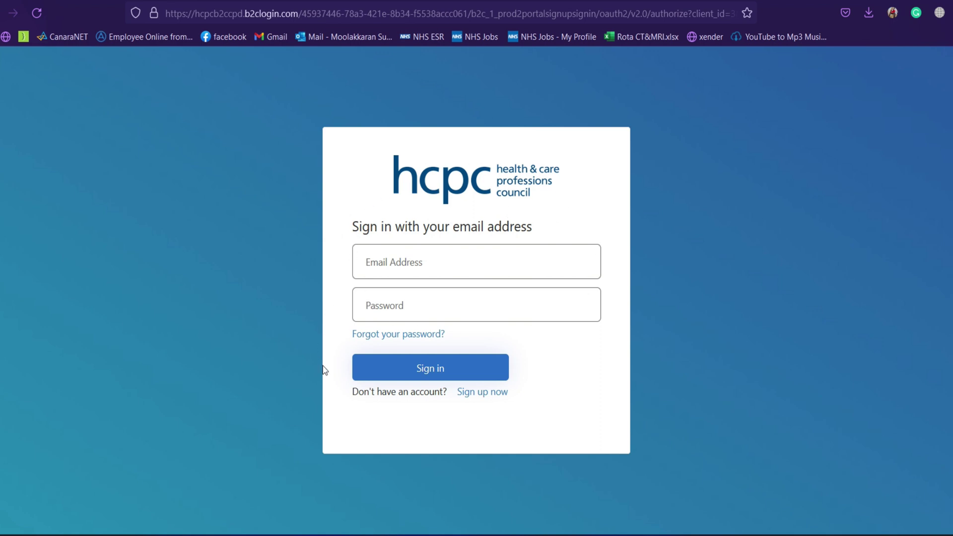
- Switch to sign-up, paste the email address and request a verification code
click(482, 392)
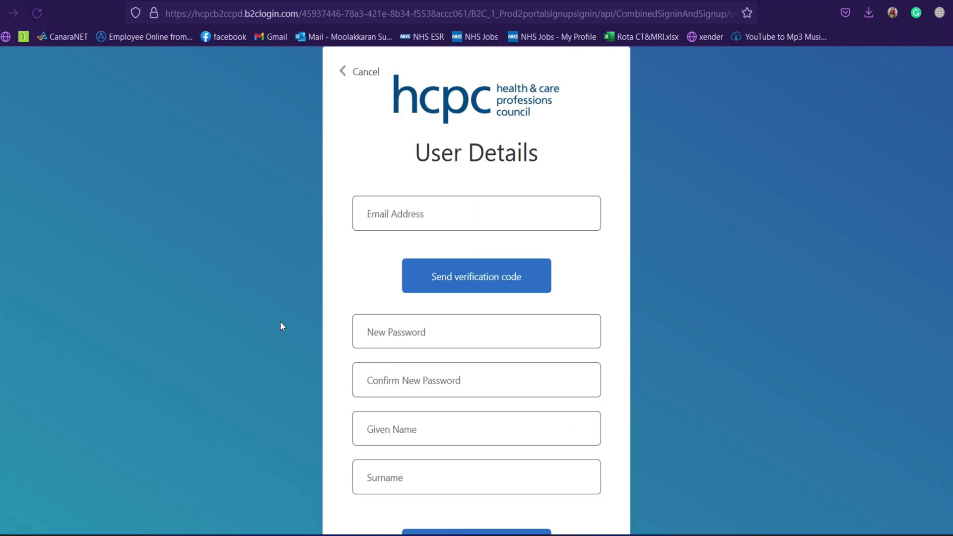
click(430, 218)
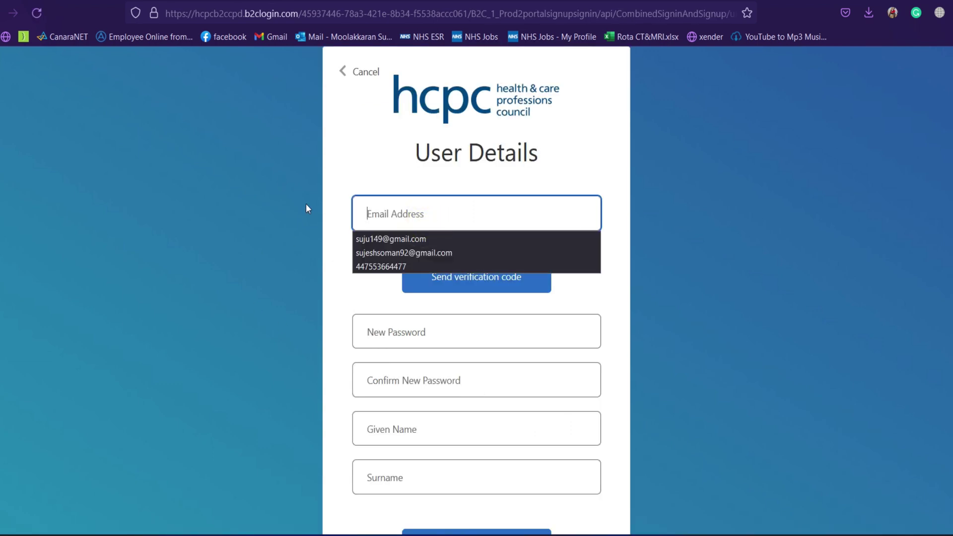
click(425, 212)
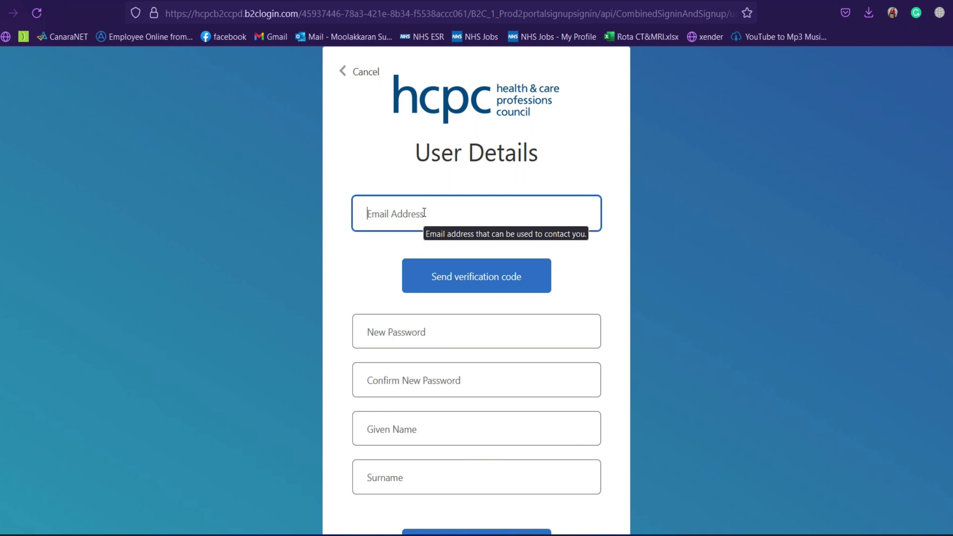
key(ctrl+v)
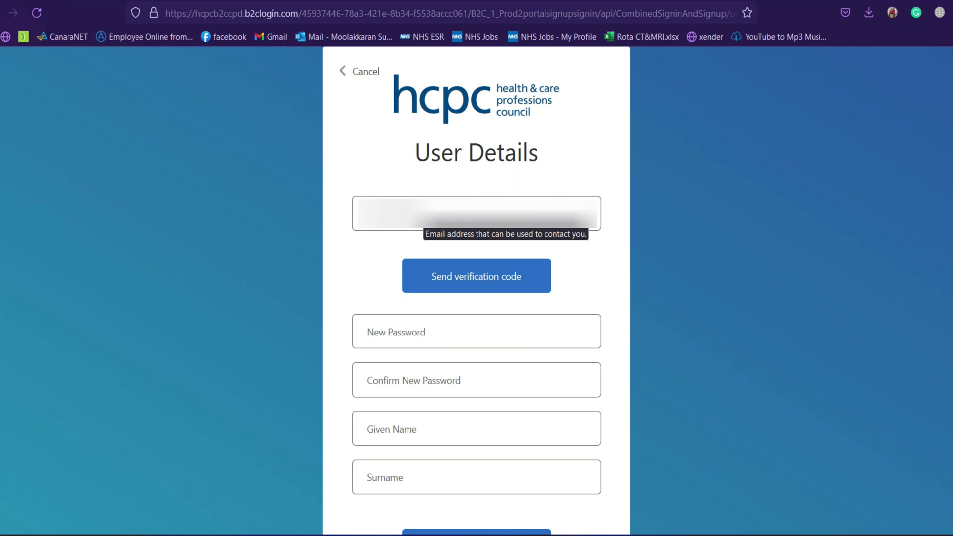
click(477, 213)
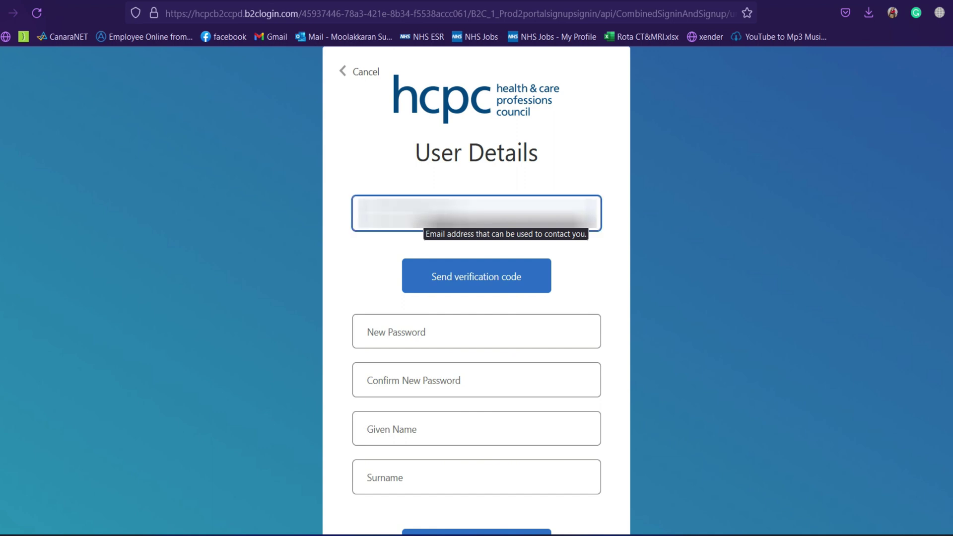
click(478, 276)
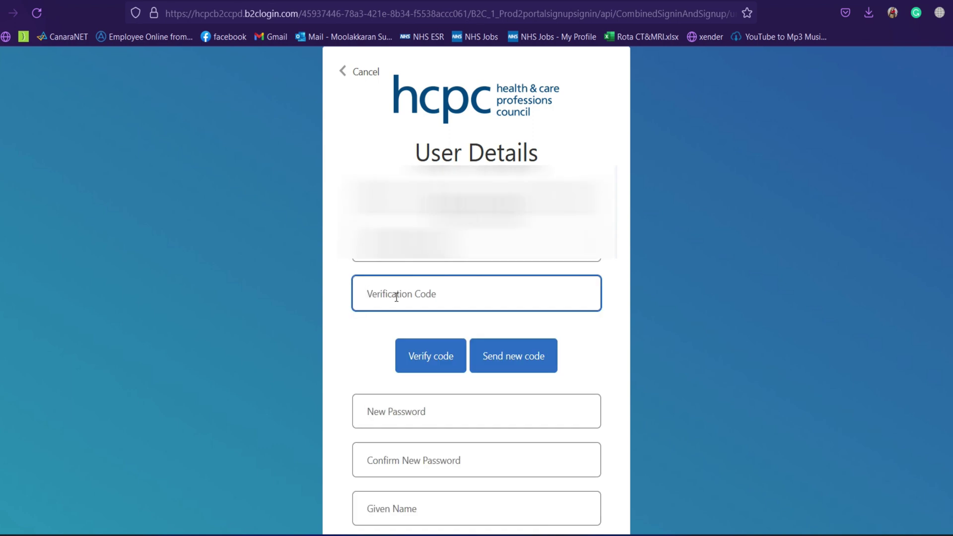
- Enter the account password in both New Password and Confirm New Password fields
scroll(396, 297, down, 3)
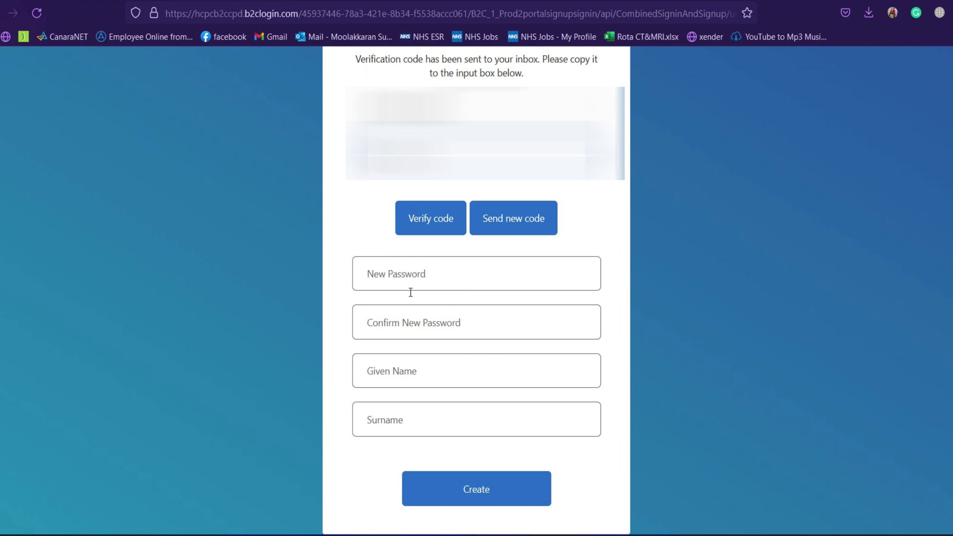
click(461, 278)
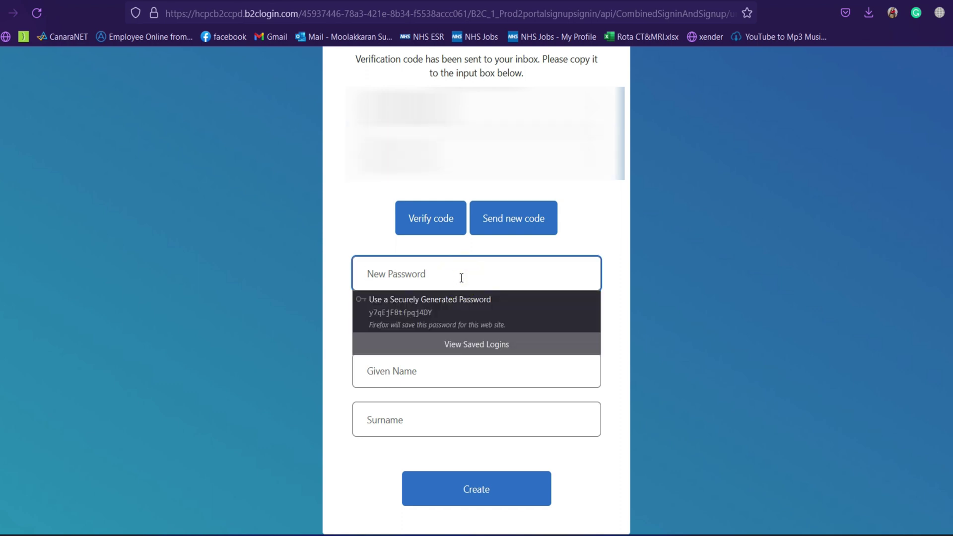
key(Escape)
text(•)
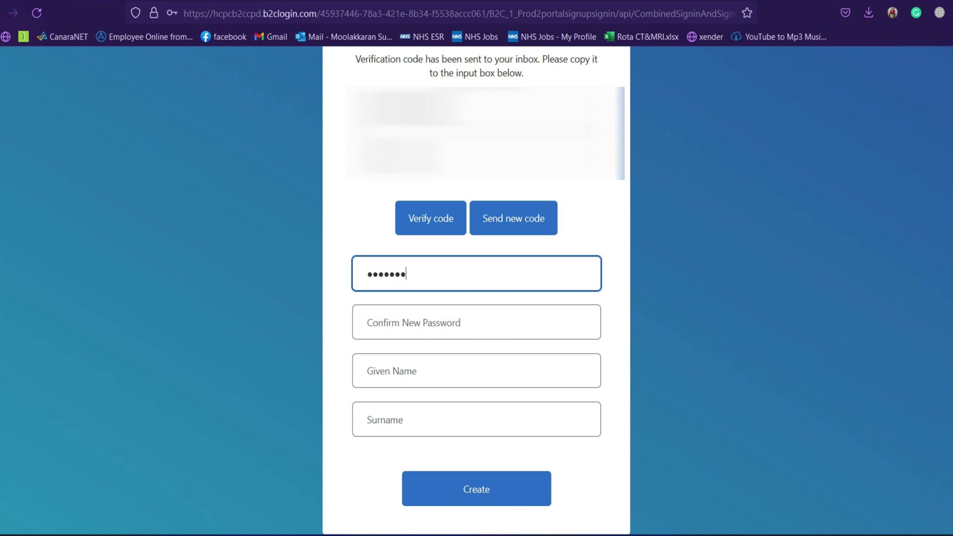
text(••)
click(457, 323)
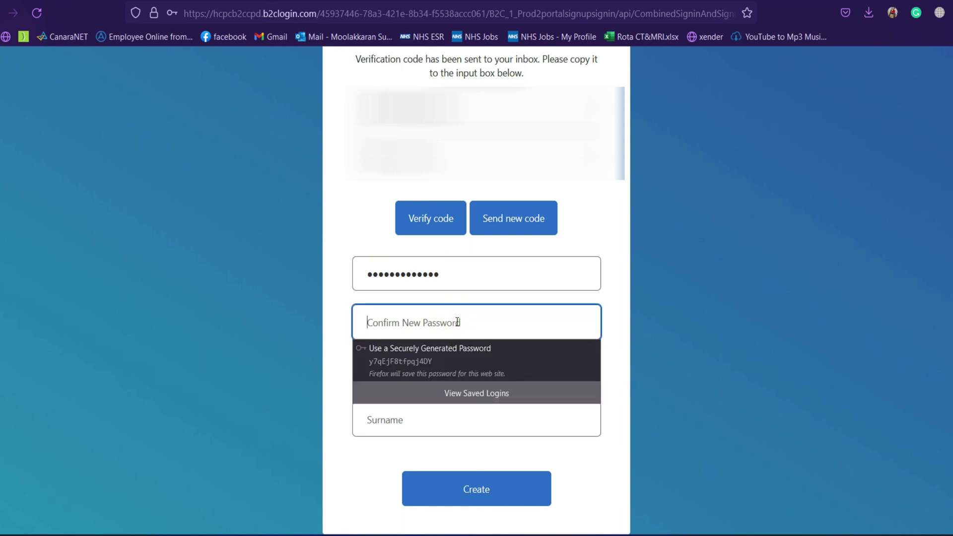
text(••)
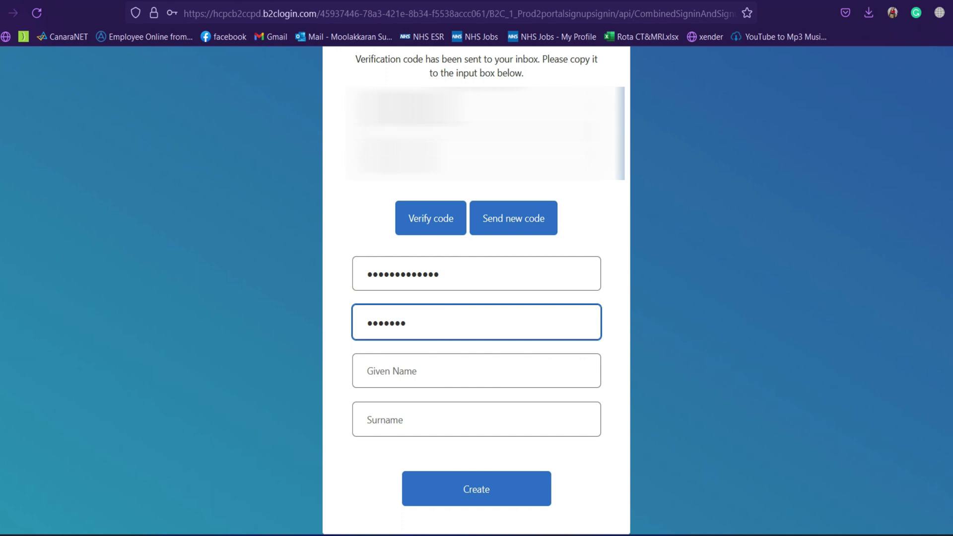
text(••)
click(450, 372)
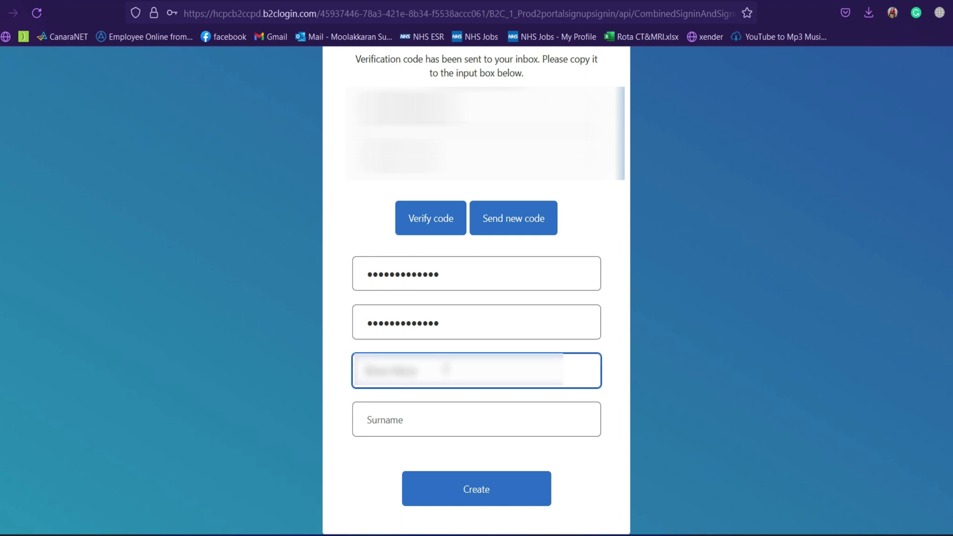
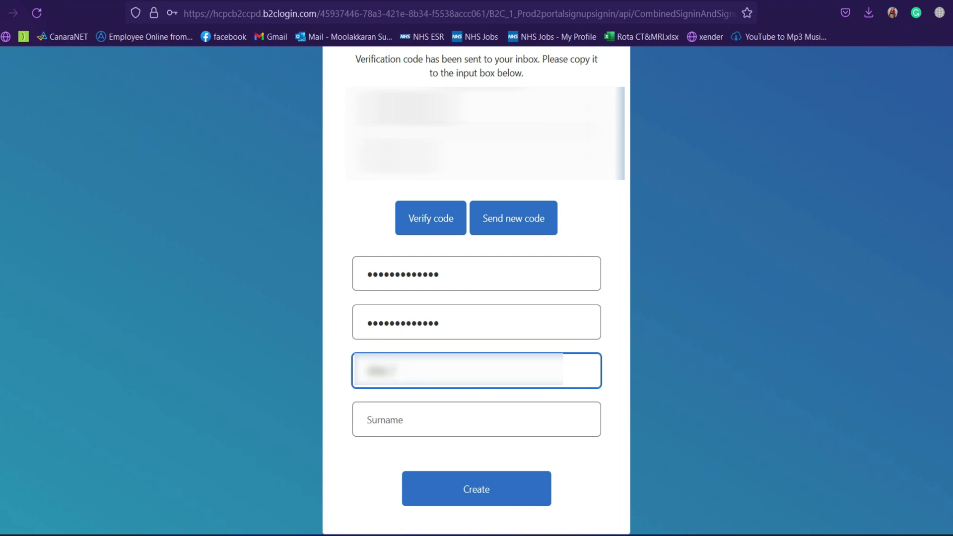
- Type and correct the applicant's given name, then fill in the surname
scroll(503, 421, up, 2)
text(g)
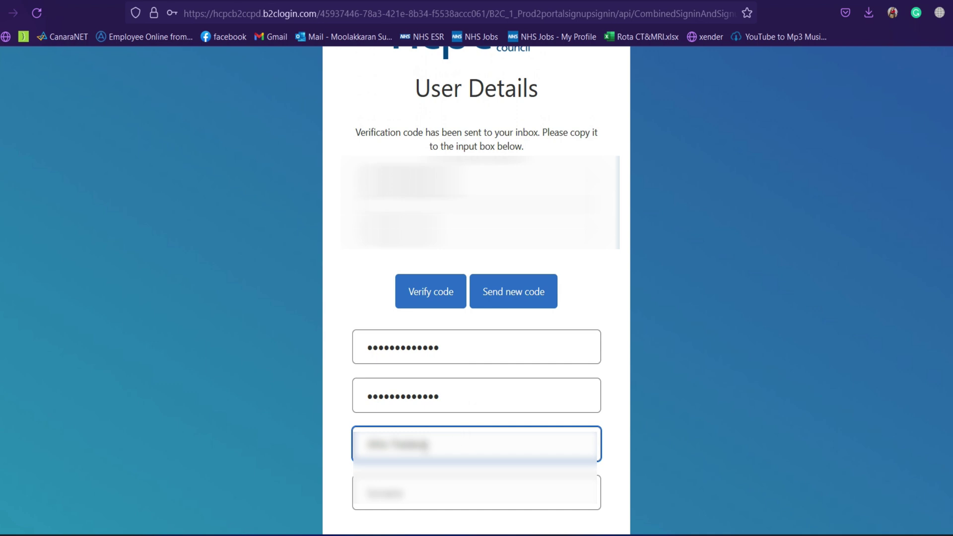
key(ctrl+shift+Left)
key(ctrl+shift+Left)
key(BackSpace)
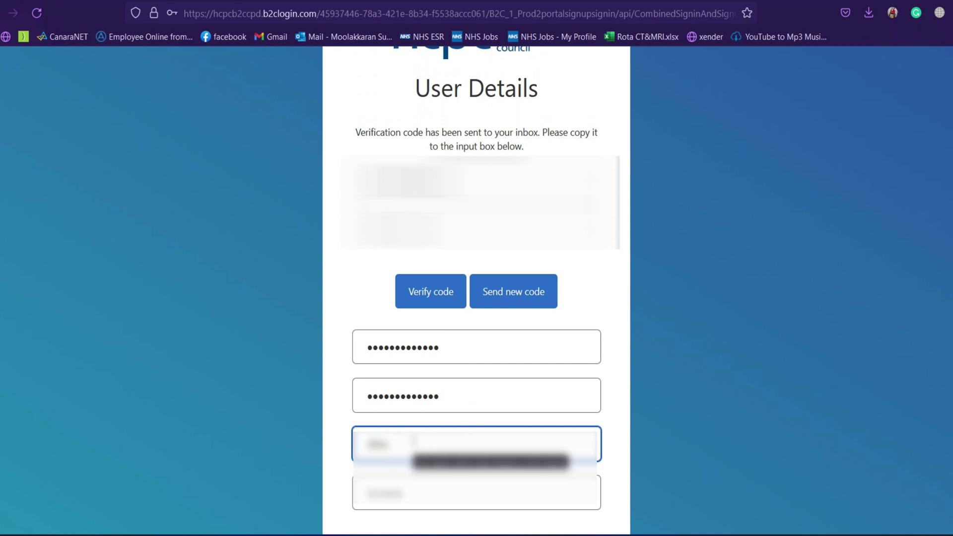
key(Tab)
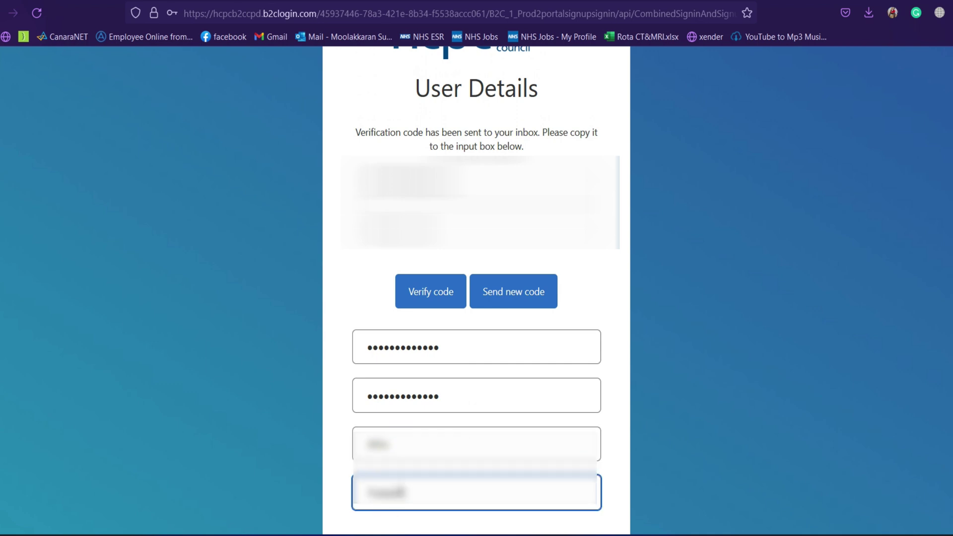
scroll(493, 464, down, 2)
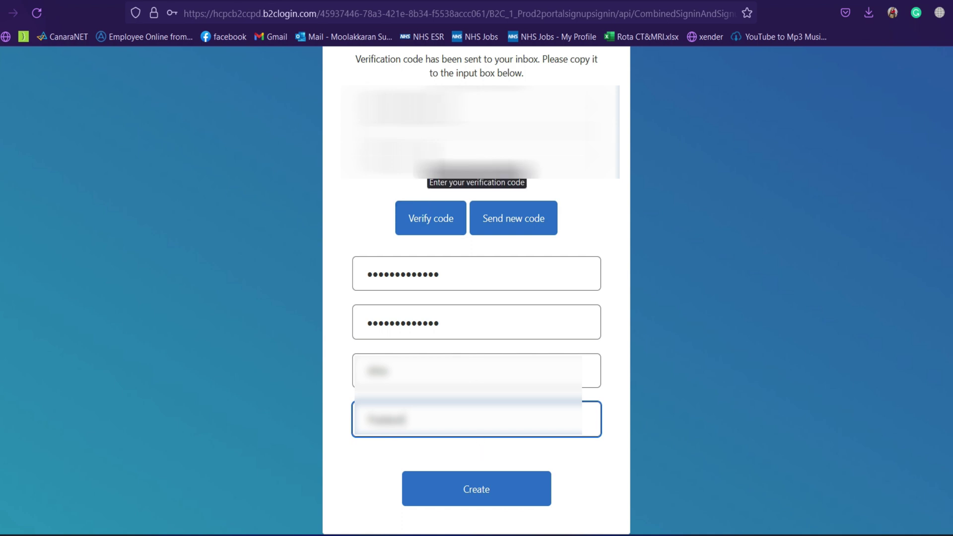
- Enter the emailed verification code in the Verification Code field
click(476, 166)
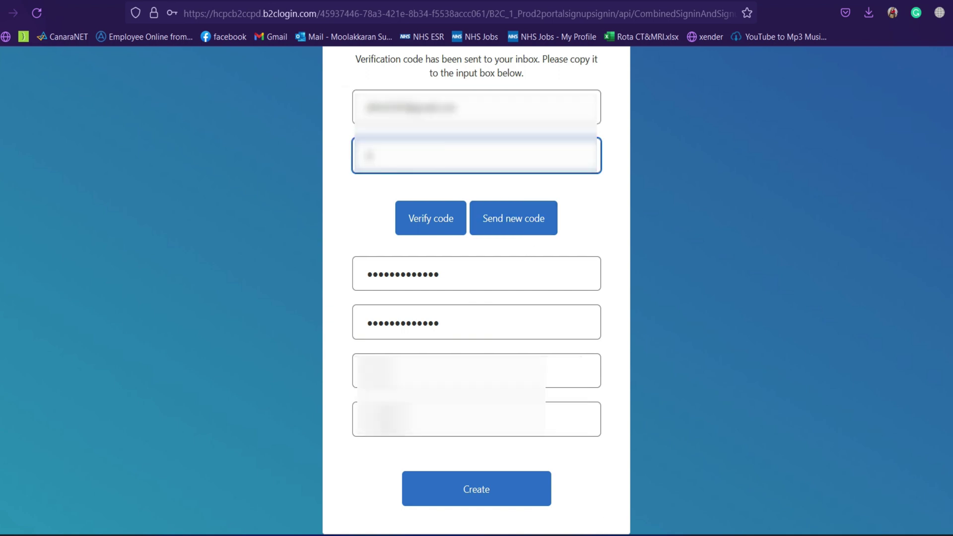
text(0)
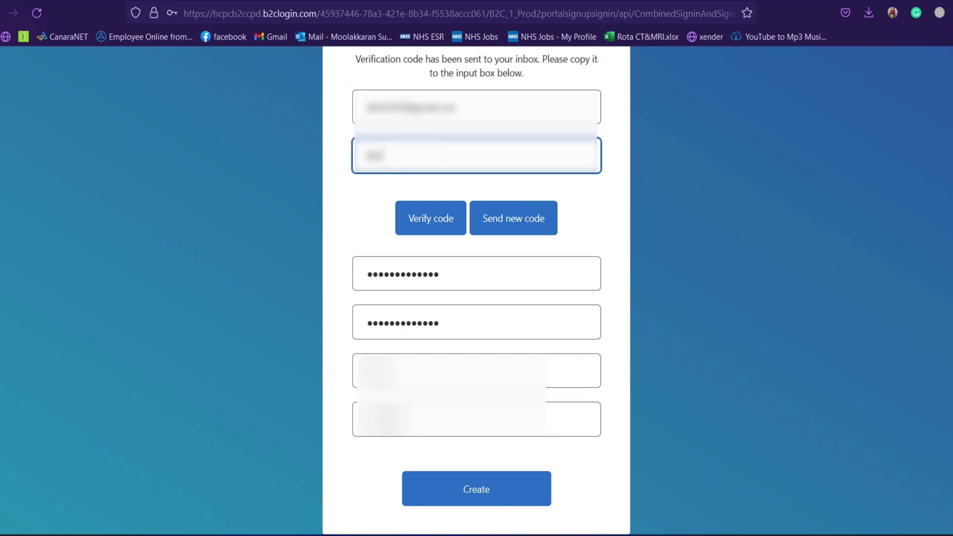
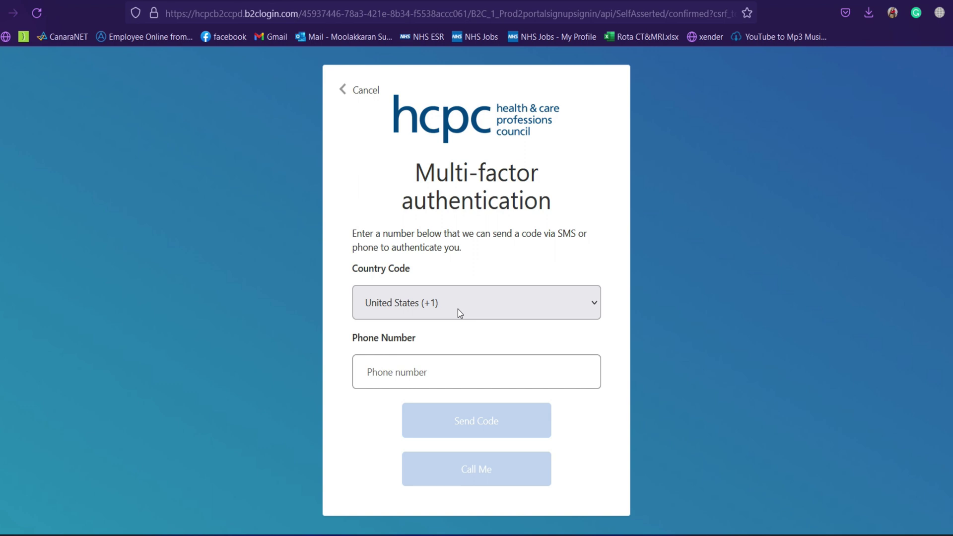
- Choose United Arab Emirates (+971) as the phone country code for multi-factor authentication
click(457, 308)
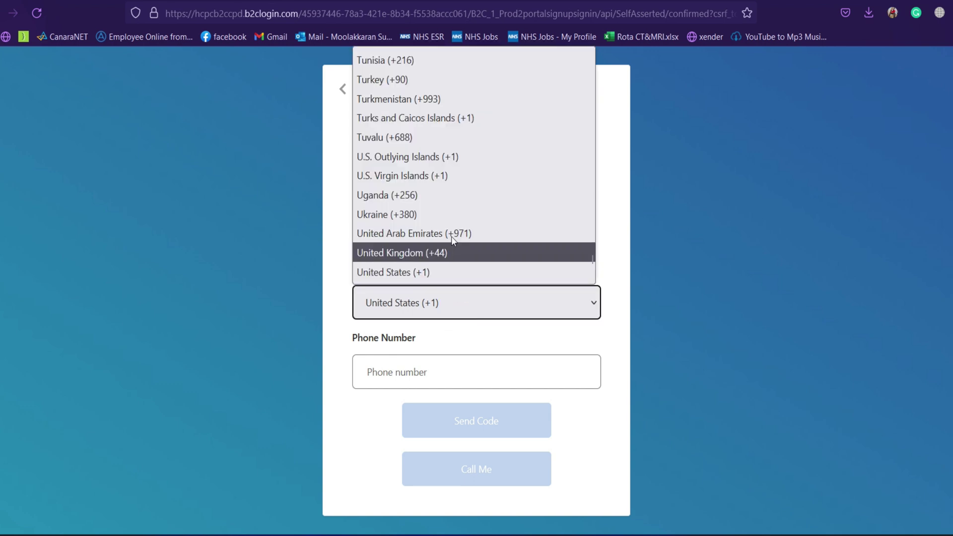
scroll(453, 224, down, 3)
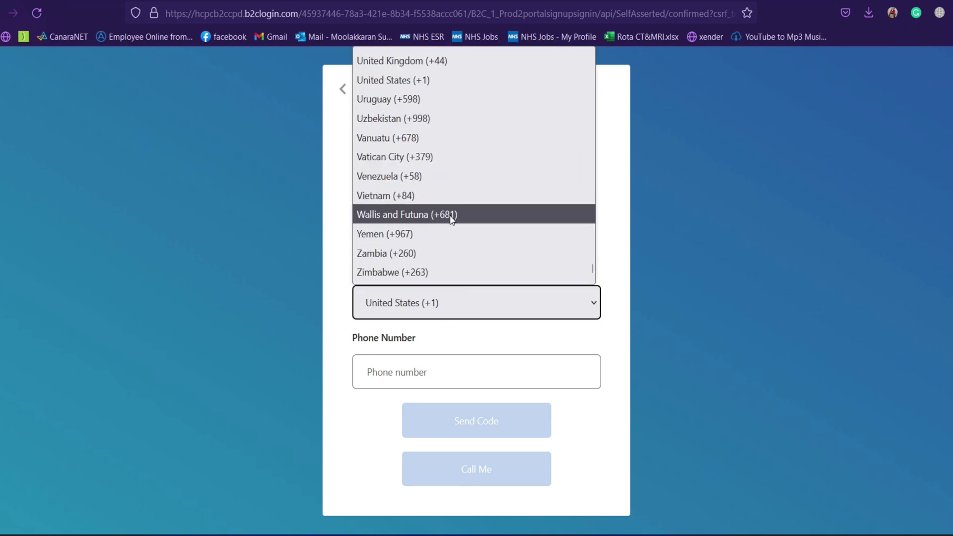
scroll(452, 219, up, 15)
scroll(445, 220, up, 20)
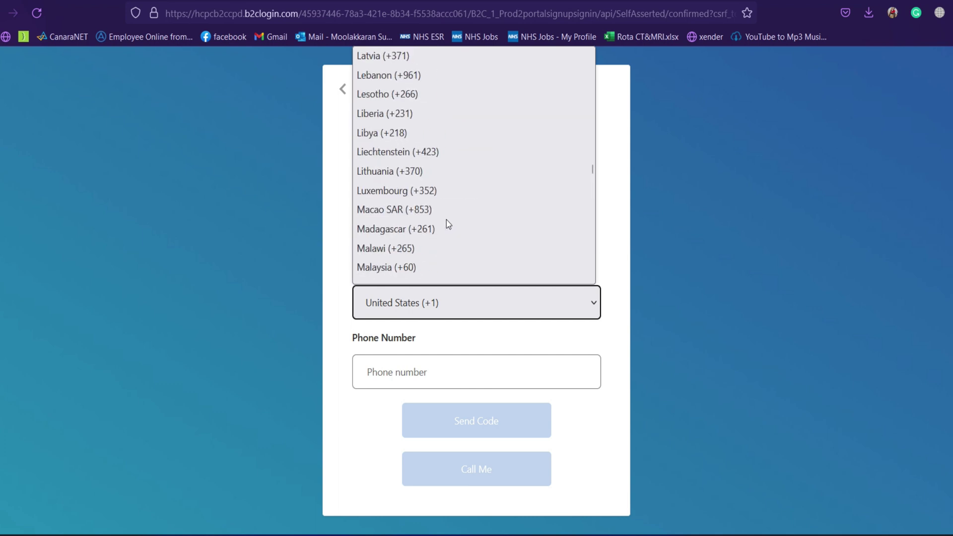
key(u)
key(u)
key(u)
key(u)
key(u)
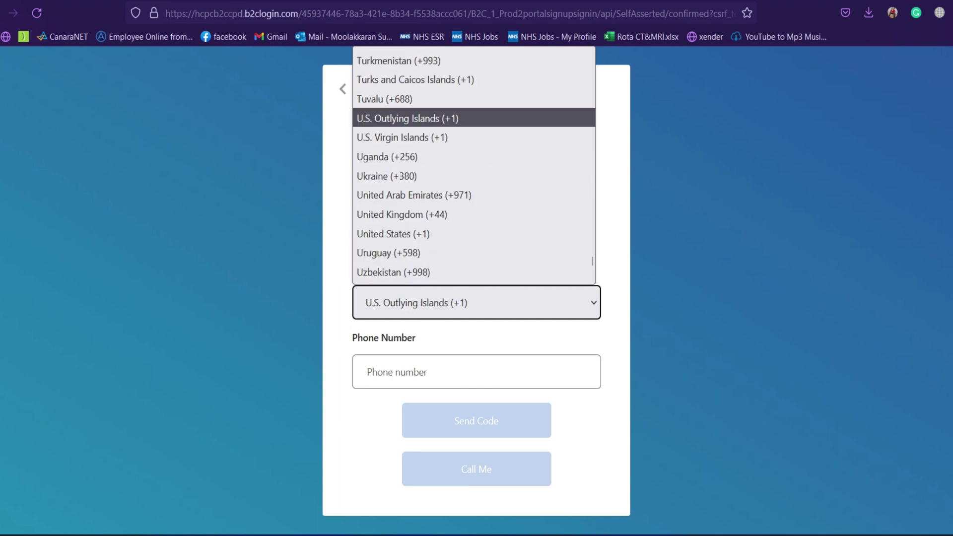
key(u)
key(u)
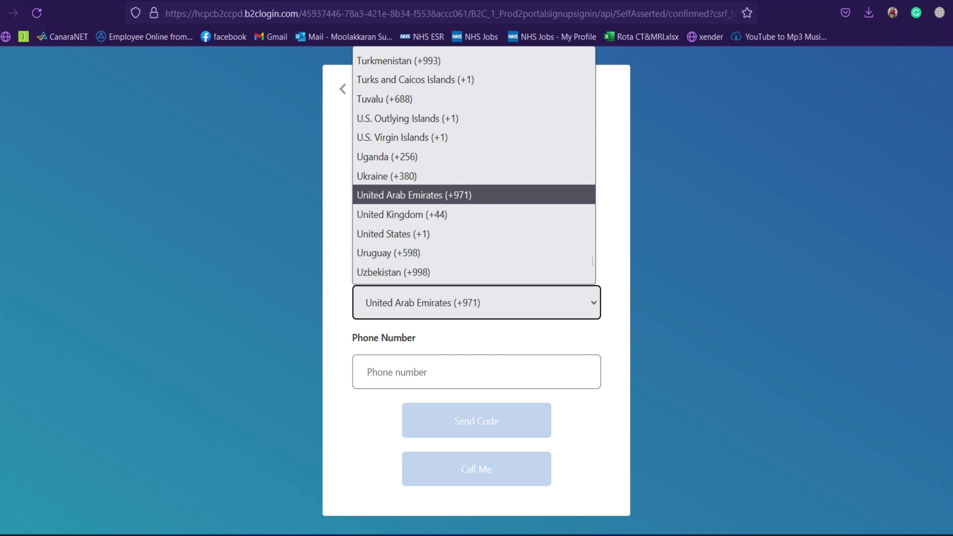
key(Return)
click(388, 370)
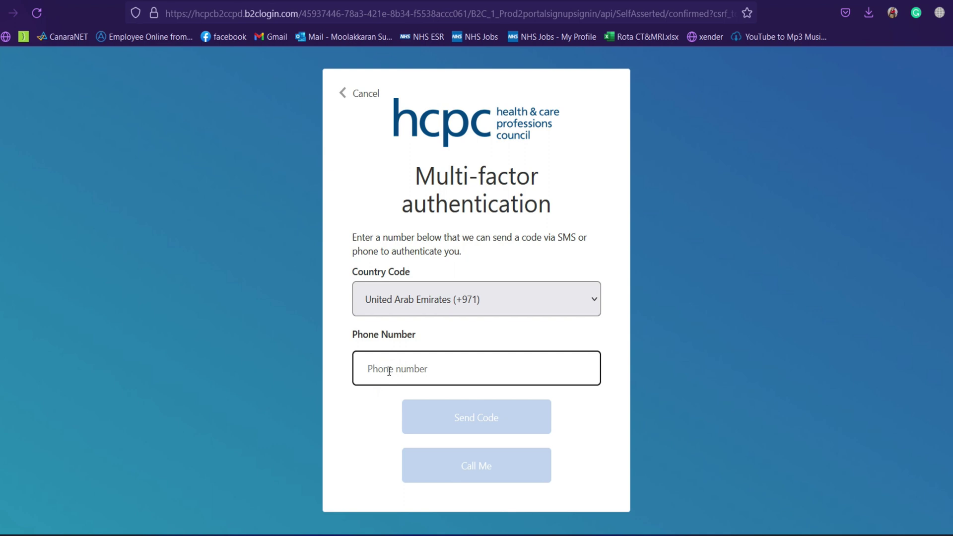
- Enter the mobile phone number and have the verification code sent by SMS
text(50)
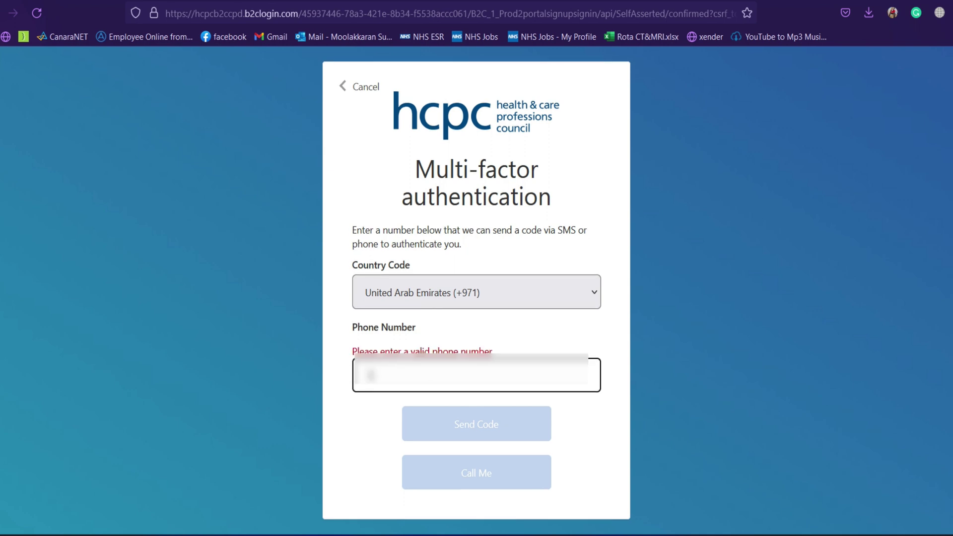
text(555)
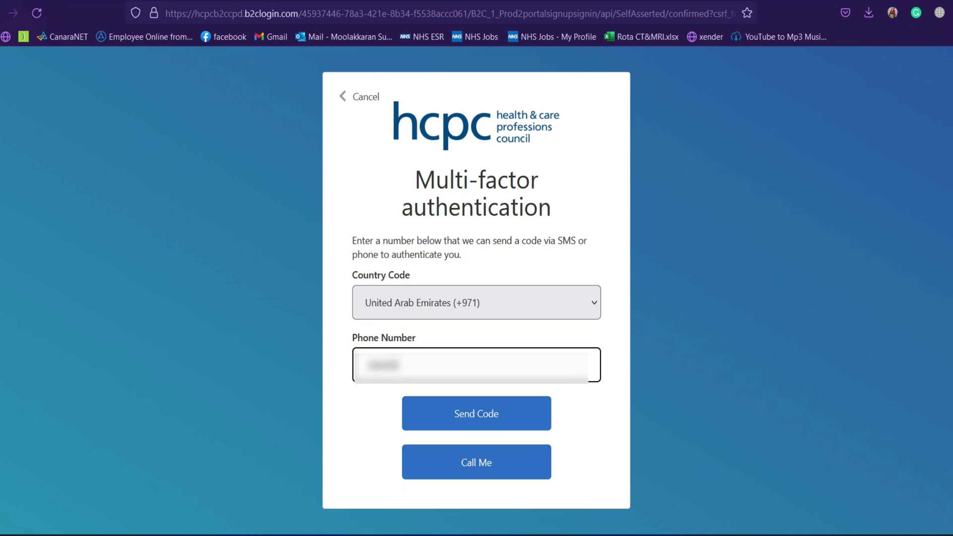
text(555)
click(497, 413)
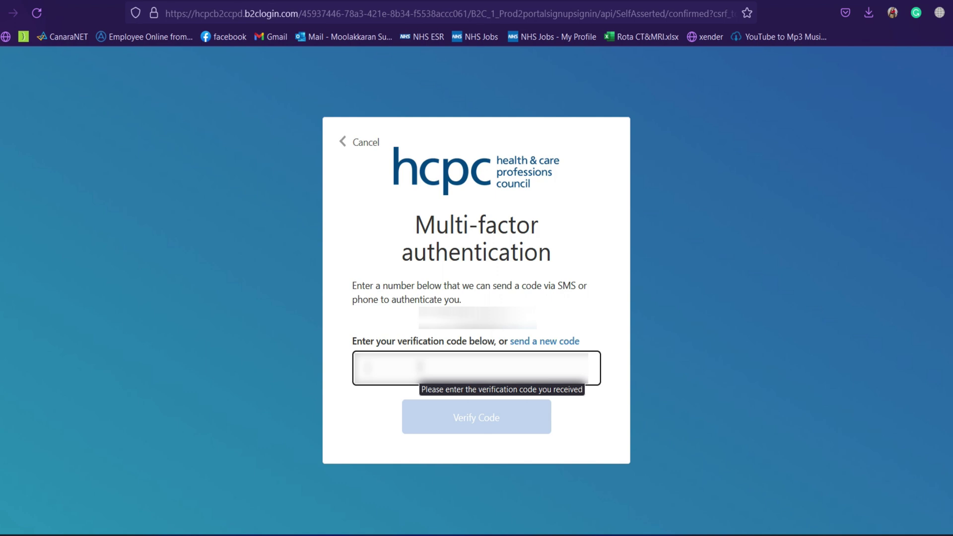
- Enter the received SMS verification code and submit it to complete sign-up
click(418, 367)
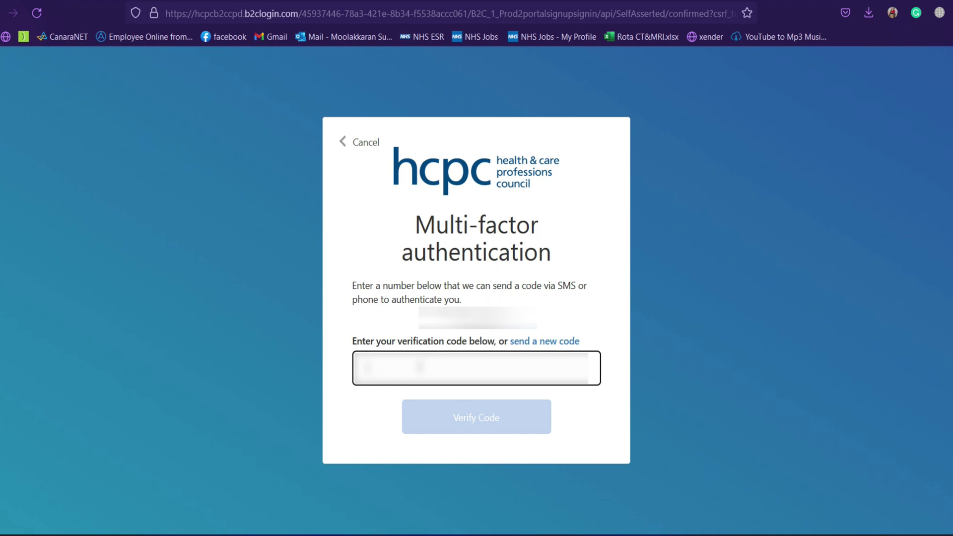
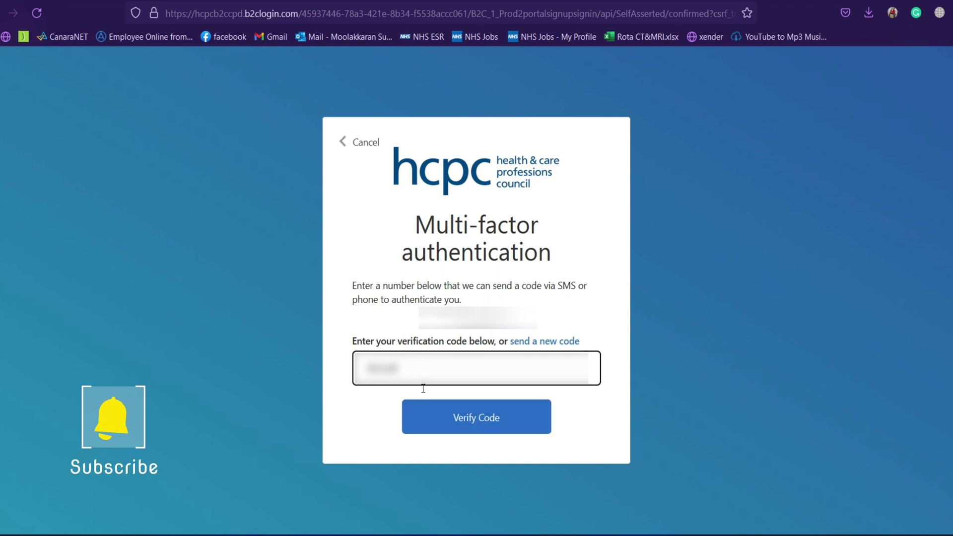
click(472, 420)
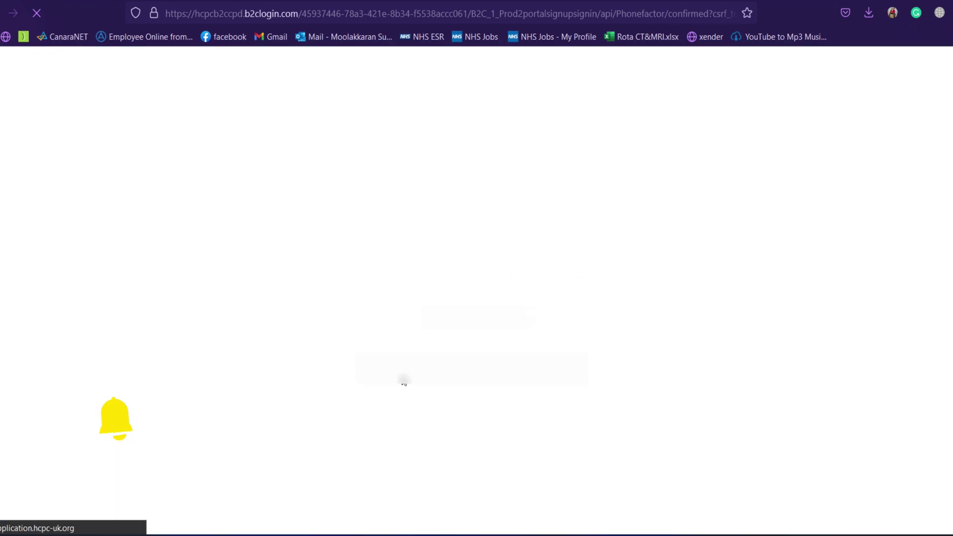